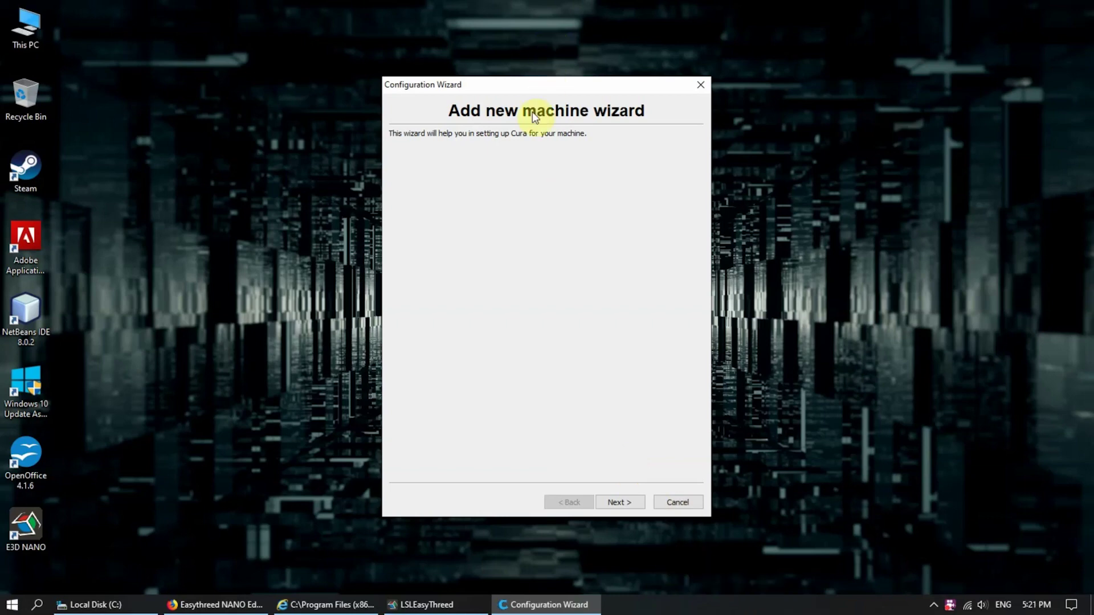
- Choose the Other (RepRap) machine type and the Custom profile in the Configuration Wizard
{"action": "left_click_drag", "start_coordinate": [546, 87], "coordinate": [631, 84]}
{"action": "left_click", "coordinate": [706, 498]}
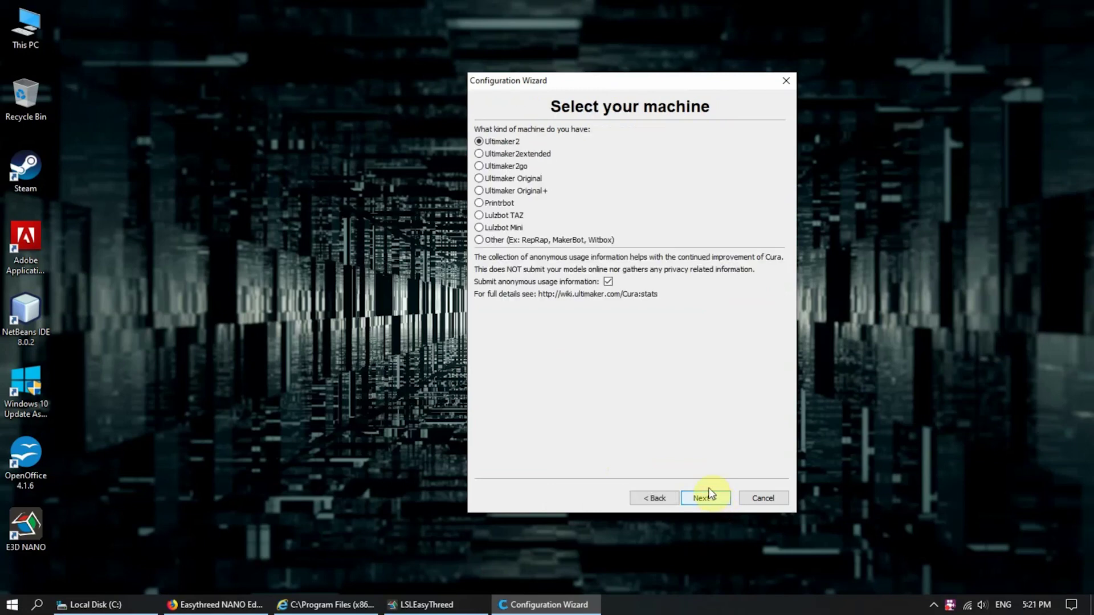
{"action": "left_click", "coordinate": [676, 499]}
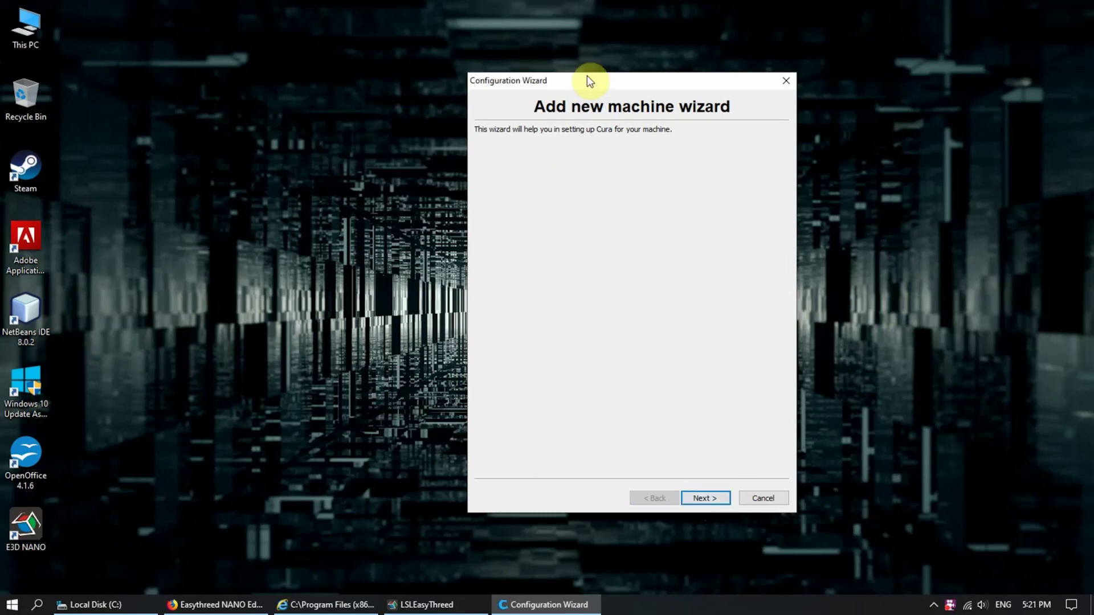
{"action": "left_click_drag", "start_coordinate": [573, 84], "coordinate": [542, 83]}
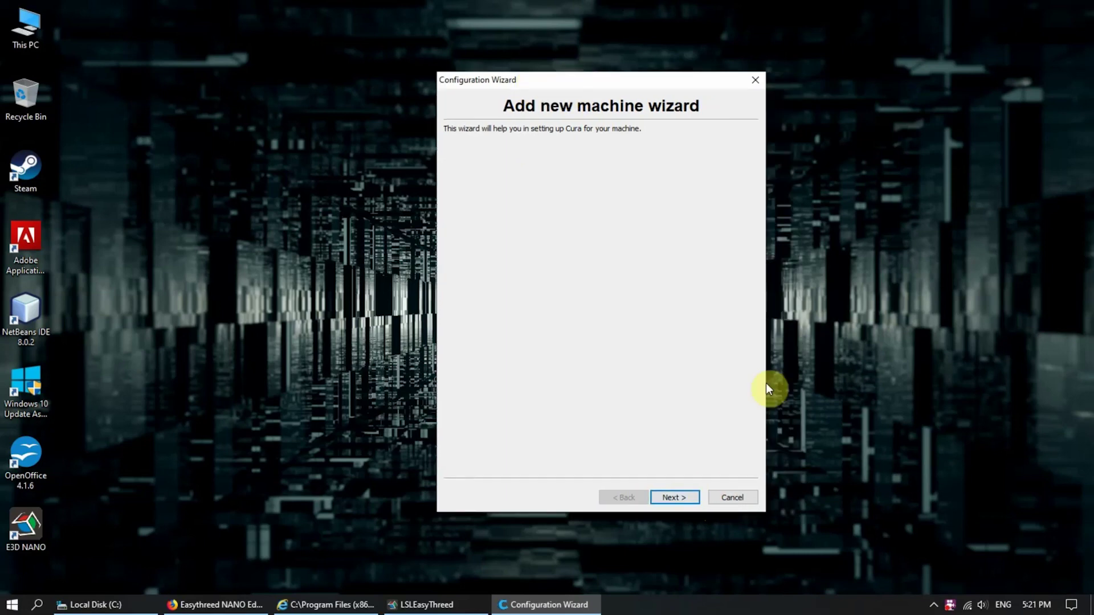
{"action": "left_click", "coordinate": [689, 499]}
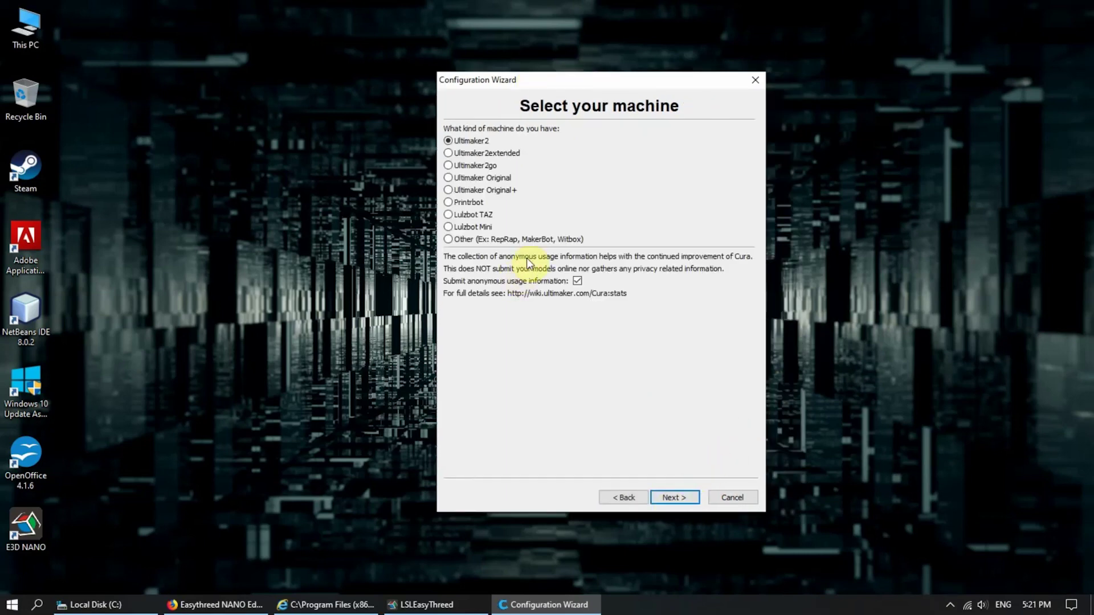
{"action": "left_click", "coordinate": [519, 240]}
{"action": "left_click", "coordinate": [693, 499]}
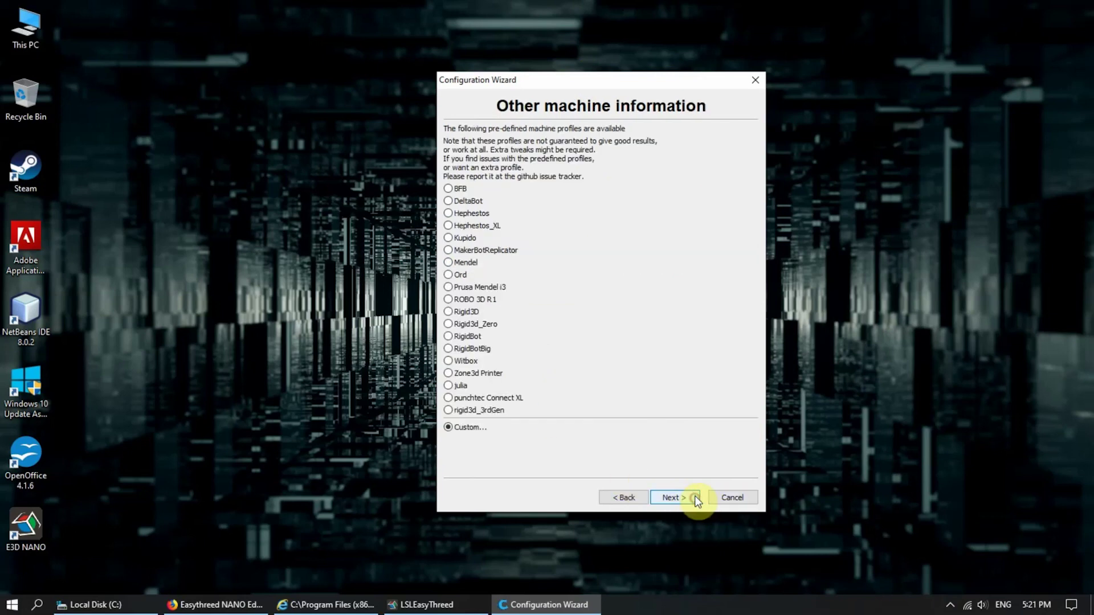
{"action": "left_click", "coordinate": [693, 497]}
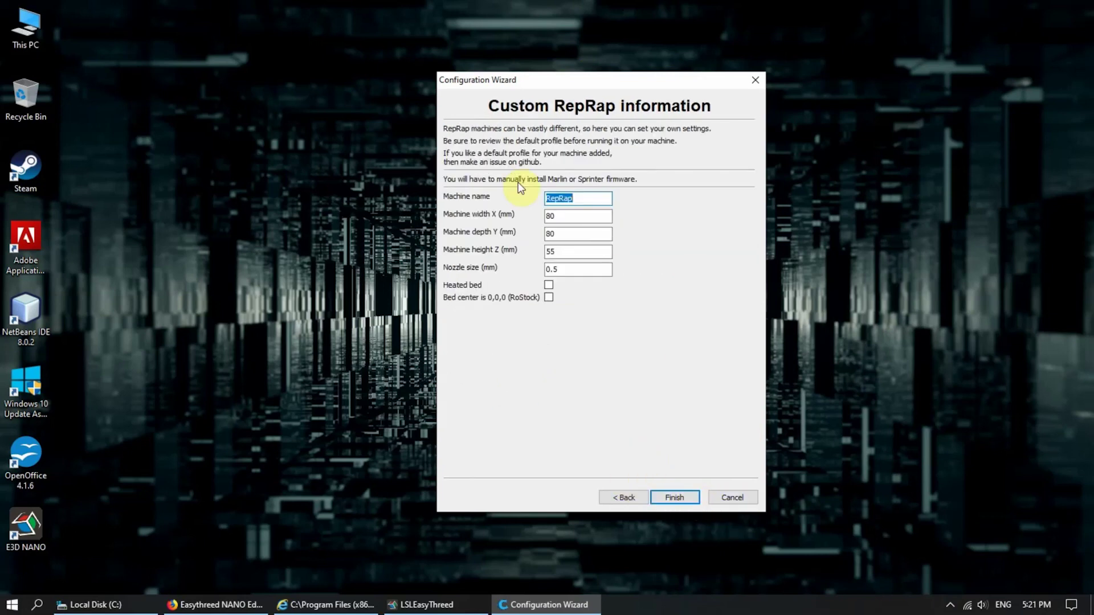
- Enter 'E3D Nano' as the custom machine's name
{"action": "type", "text": "E3D Nano"}
{"action": "key", "text": "Tab"}
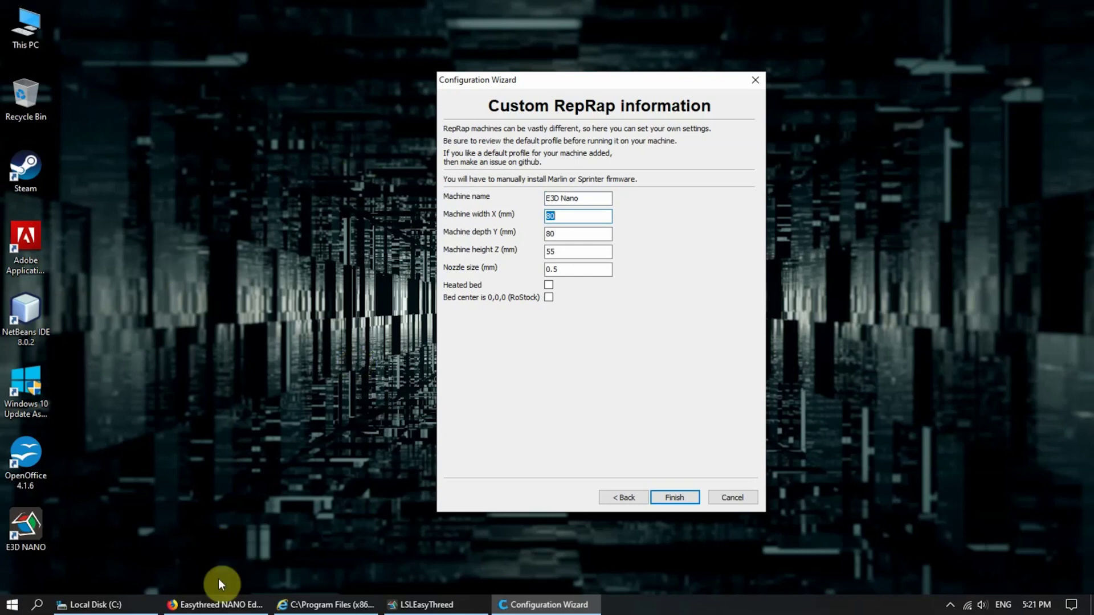
- Look up the Easythreed NANO's 90 x 110 x 110mm build size and 0.4mm nozzle in Firefox
{"action": "left_click", "coordinate": [238, 606]}
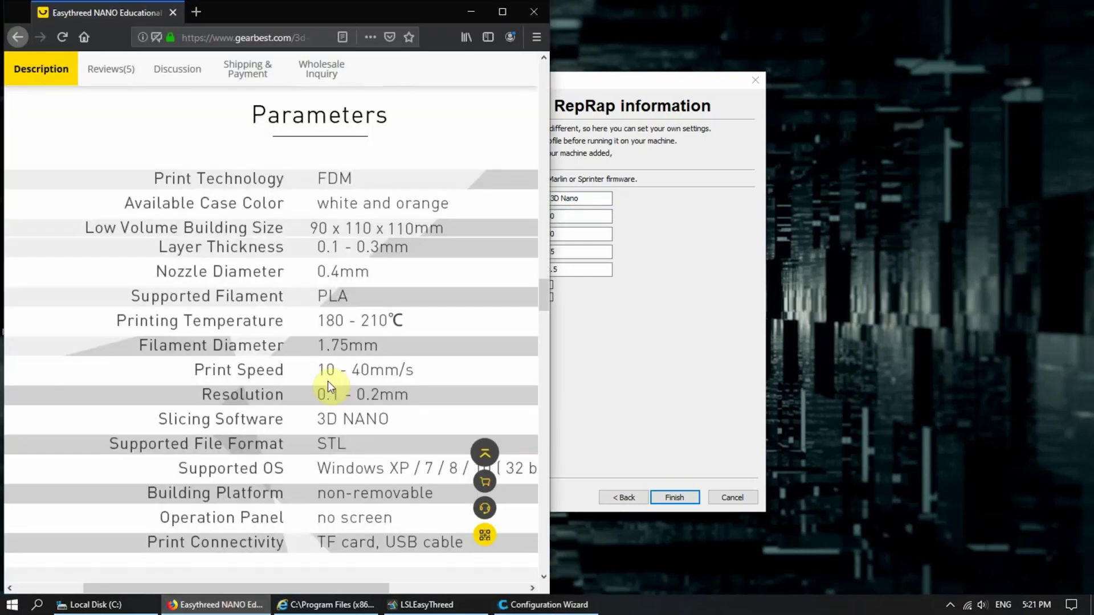
{"action": "scroll", "coordinate": [334, 206], "scroll_direction": "up", "scroll_amount": 5}
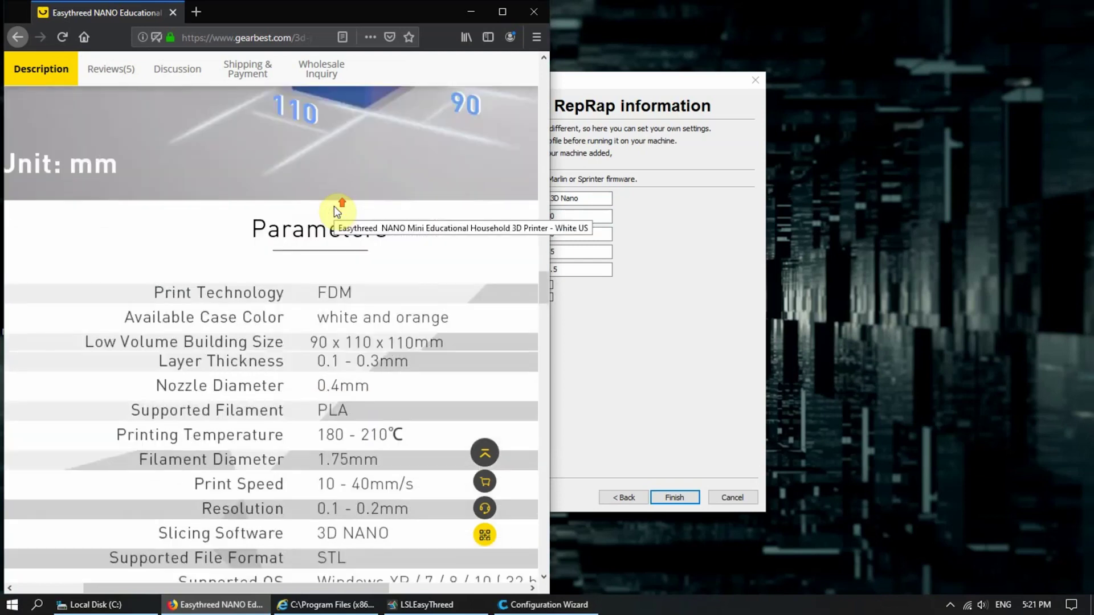
{"action": "scroll", "coordinate": [334, 206], "scroll_direction": "down", "scroll_amount": 4}
{"action": "scroll", "coordinate": [334, 207], "scroll_direction": "down", "scroll_amount": 3}
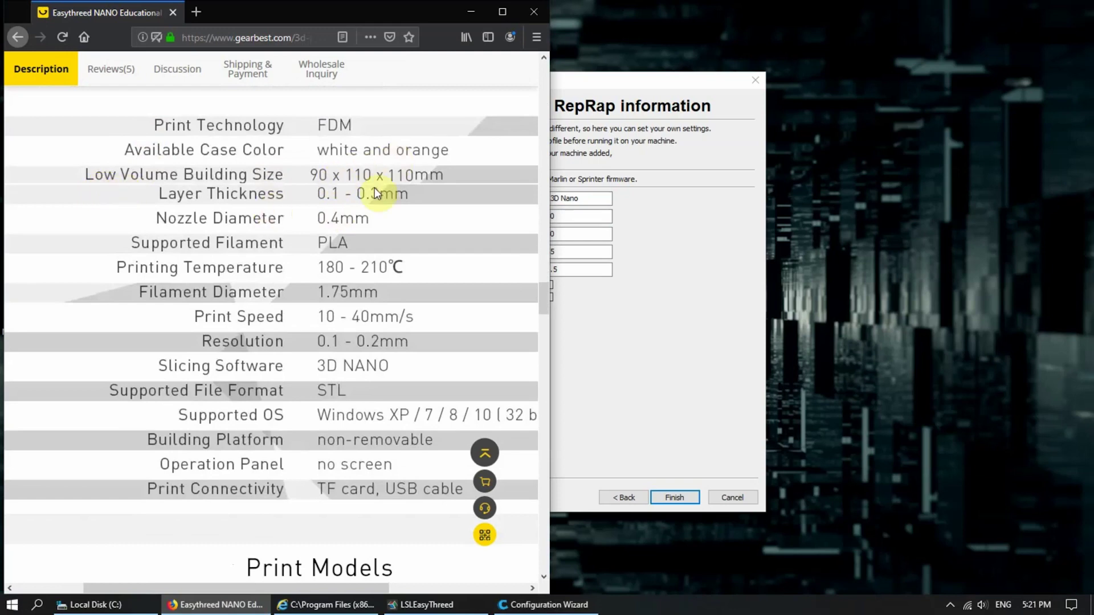
{"action": "left_click", "coordinate": [676, 285]}
- Enter width 90, depth 110, height 110 and nozzle size 0.4 mm, then finish the wizard
{"action": "left_click", "coordinate": [563, 216]}
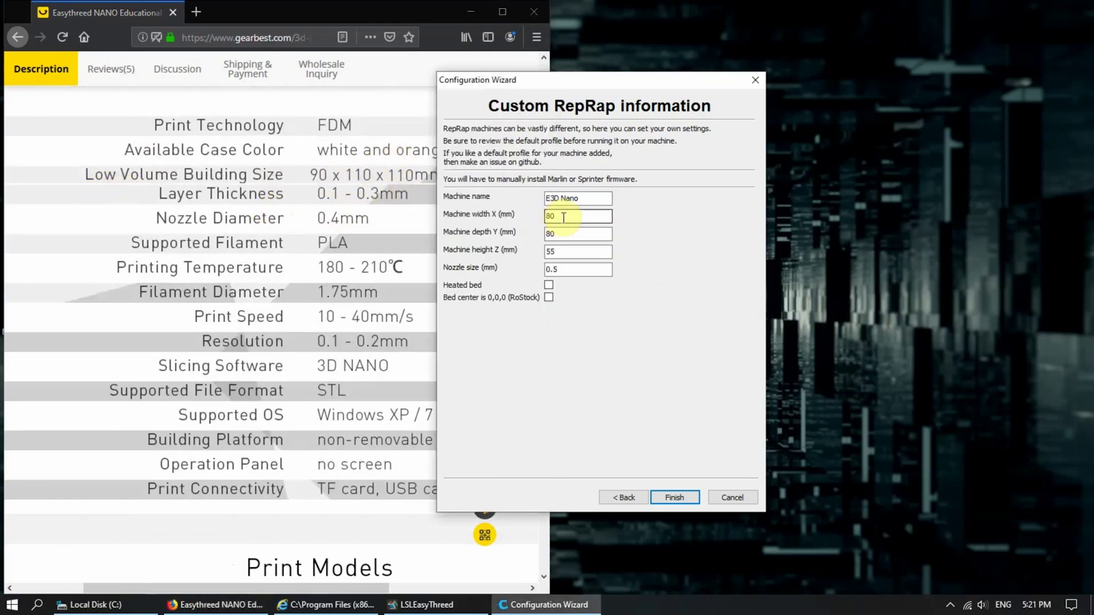
{"action": "key", "text": "BackSpace"}
{"action": "key", "text": "BackSpace"}
{"action": "type", "text": "90"}
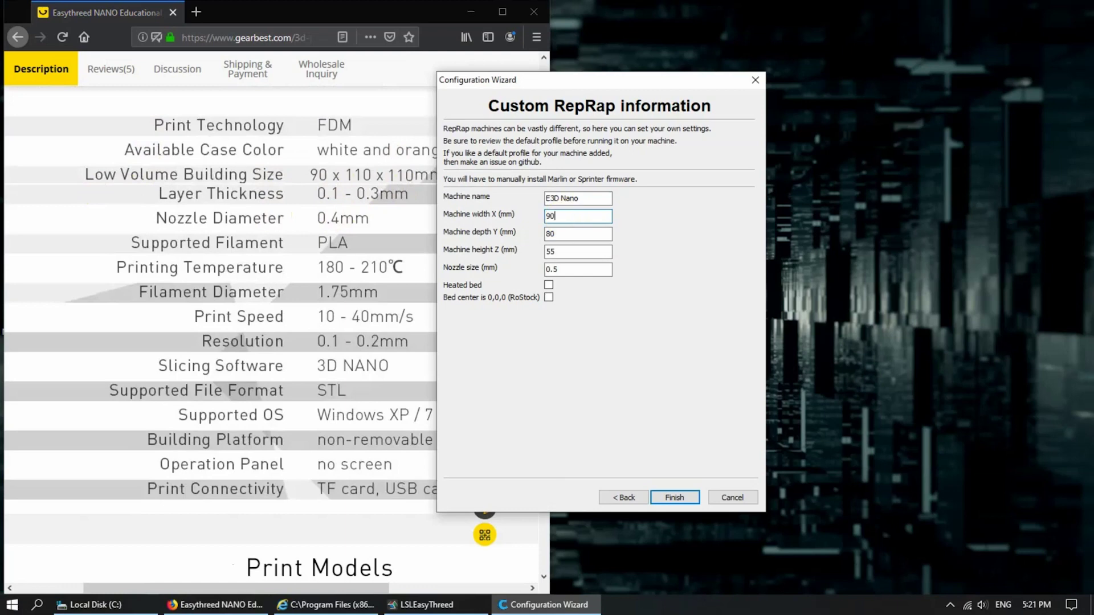
{"action": "key", "text": "Tab"}
{"action": "type", "text": "110"}
{"action": "key", "text": "Tab"}
{"action": "type", "text": "110"}
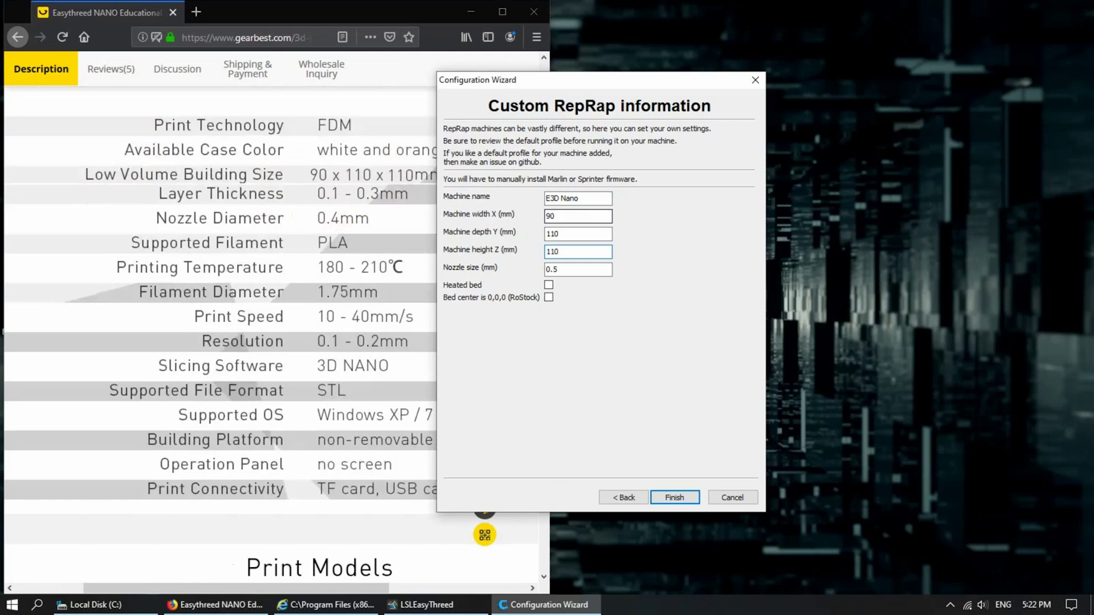
{"action": "key", "text": "Tab"}
{"action": "type", "text": "0.4"}
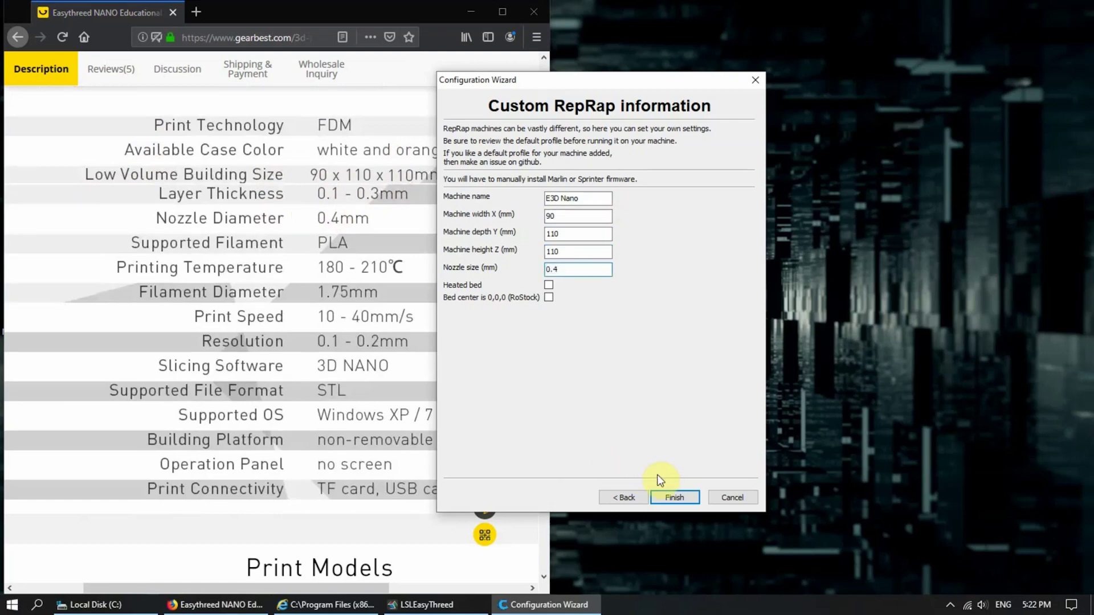
{"action": "left_click", "coordinate": [676, 499]}
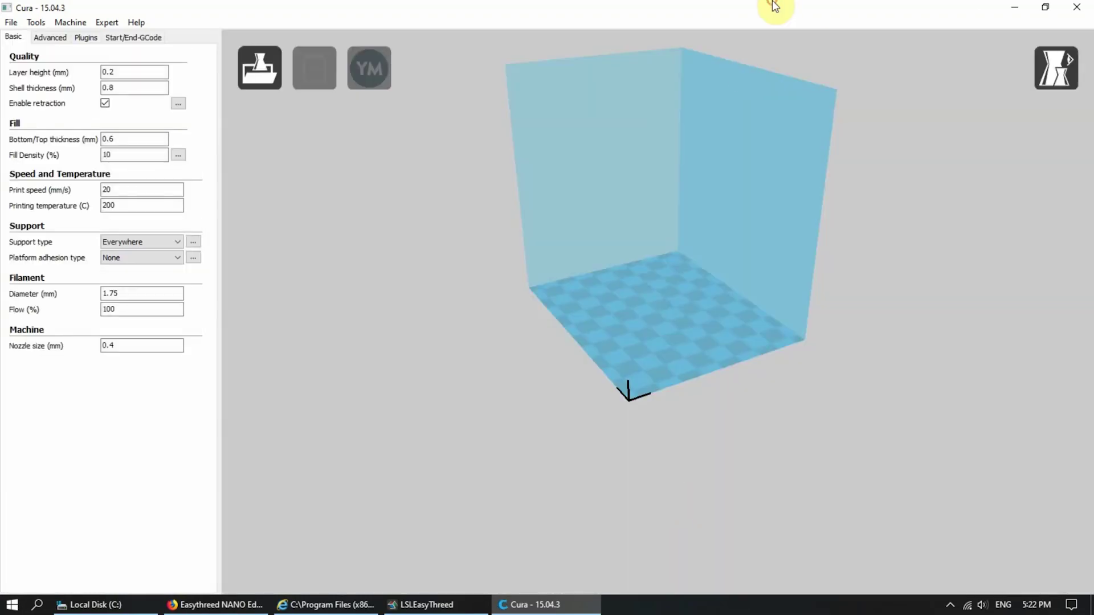
- Restore Cura to a smaller window, minimize Firefox and bring the E3D NANO slicer forward
{"action": "left_click_drag", "start_coordinate": [778, 5], "coordinate": [1088, 128]}
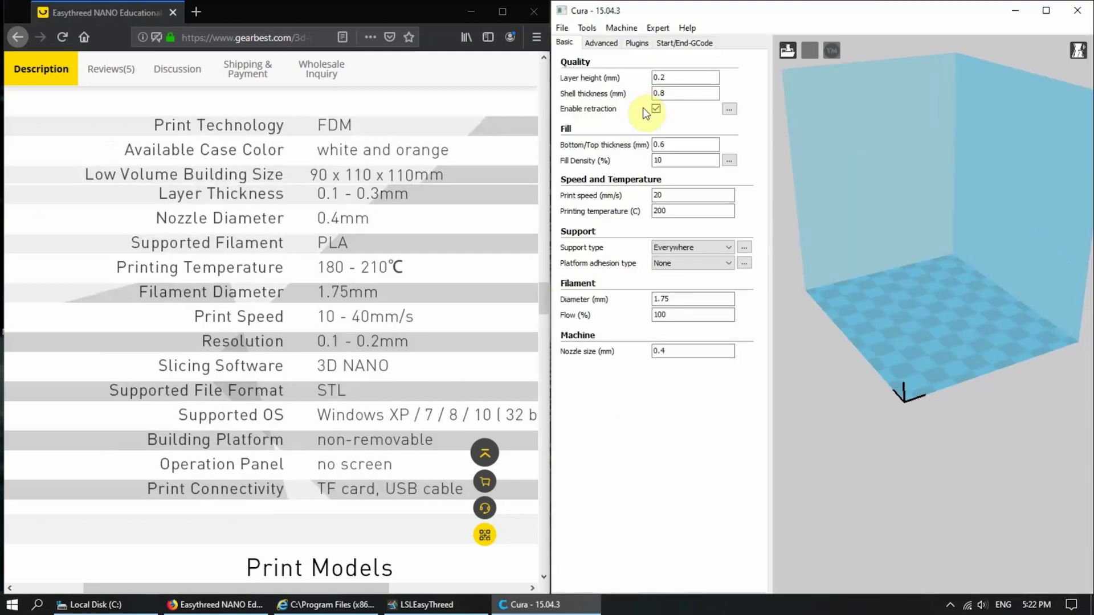
{"action": "left_click", "coordinate": [466, 12]}
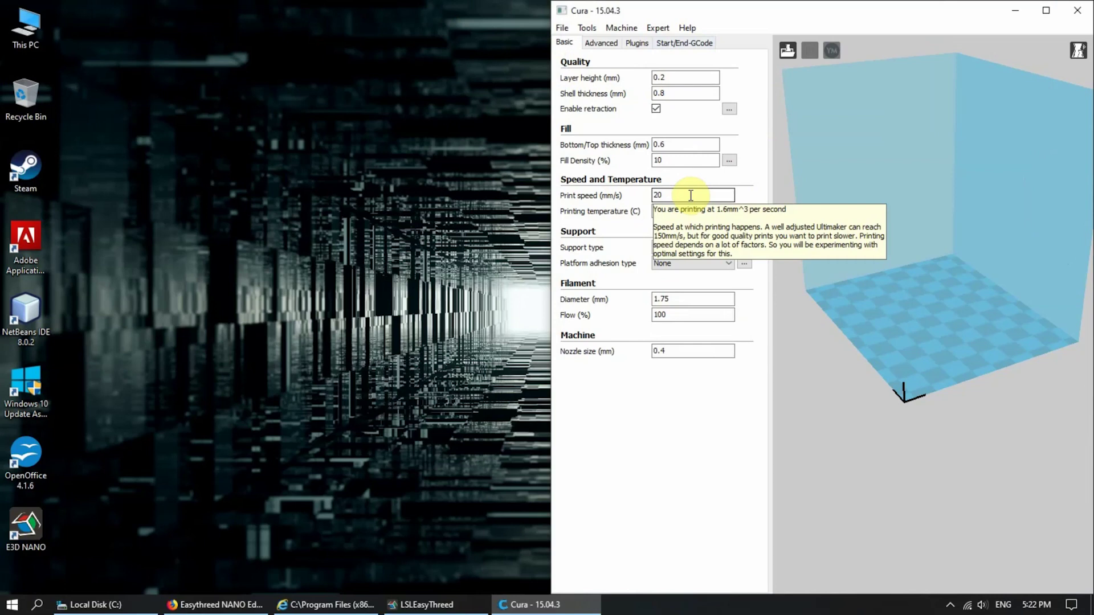
{"action": "left_click", "coordinate": [471, 603]}
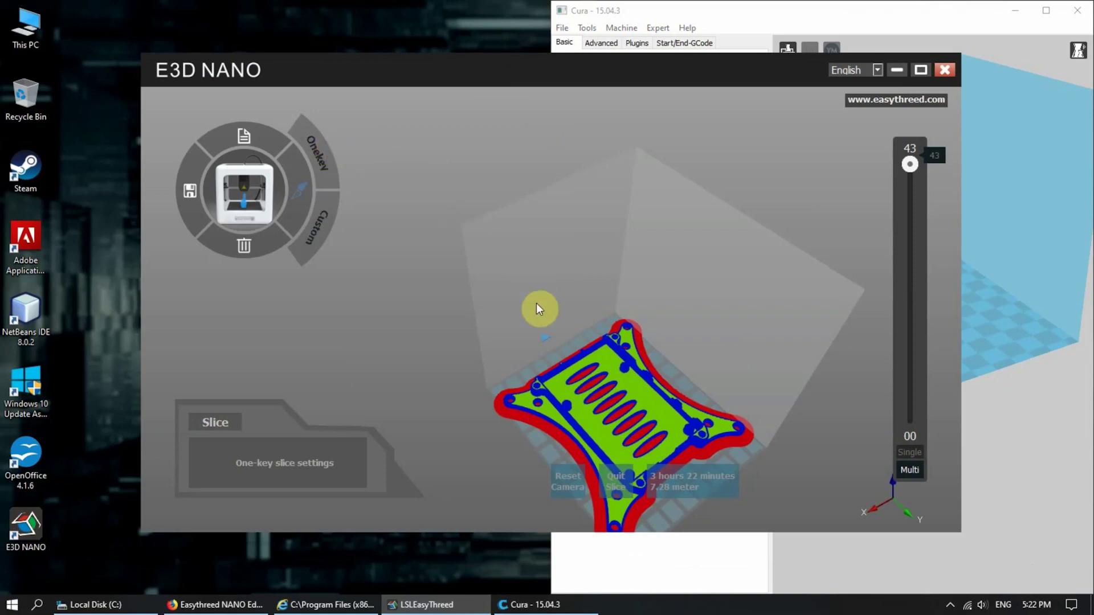
- Review E3D NANO's custom slice settings, then return to the Fast/Standard/Optimize one-key presets
{"action": "left_click_drag", "start_coordinate": [536, 305], "coordinate": [450, 264]}
{"action": "left_click", "coordinate": [320, 166]}
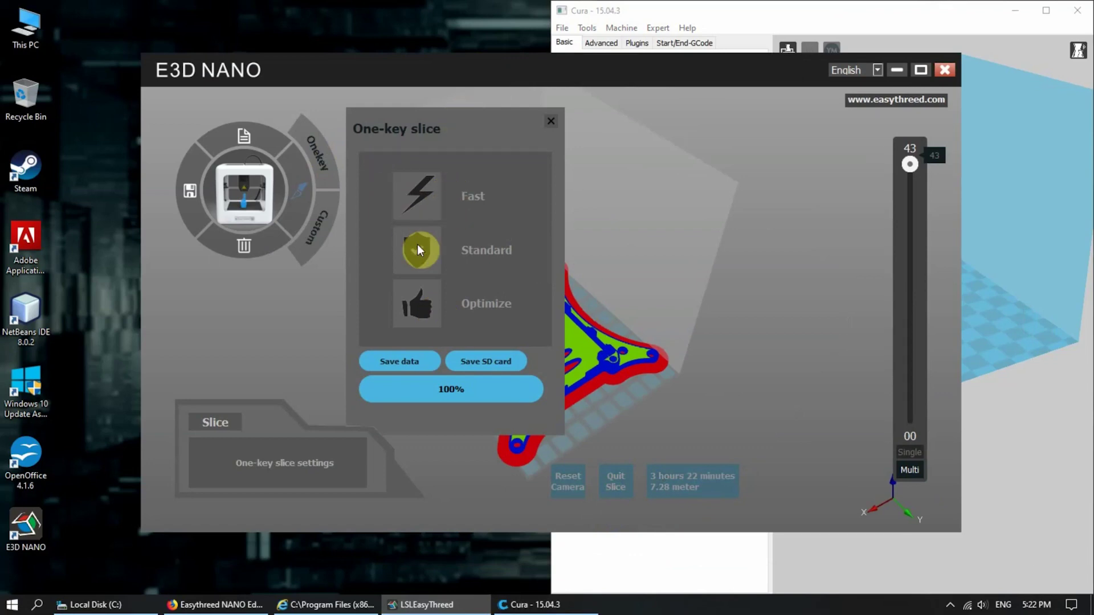
{"action": "left_click", "coordinate": [314, 237]}
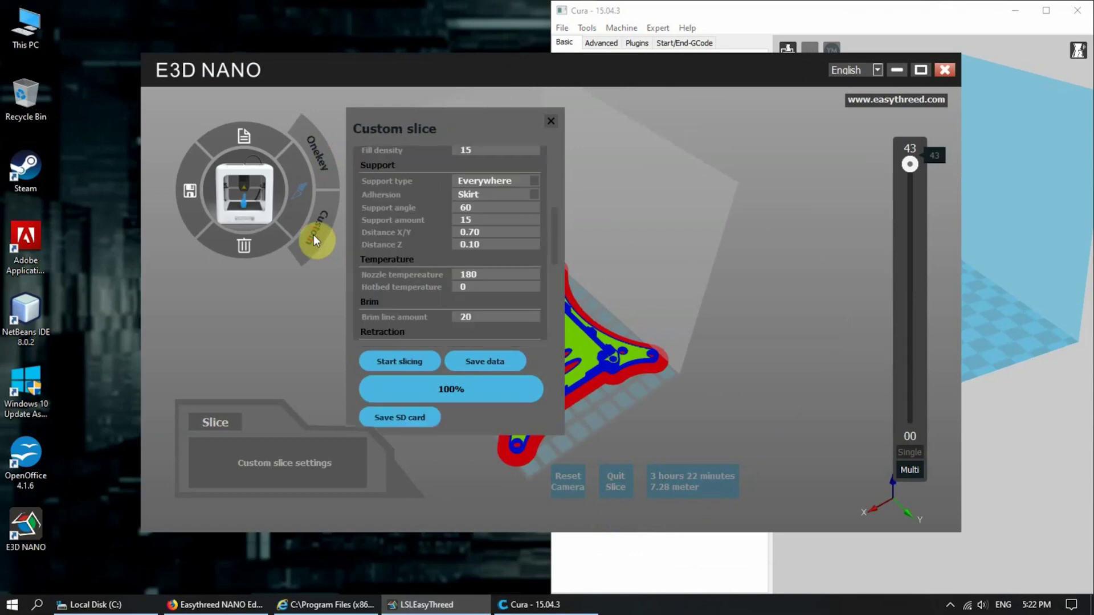
{"action": "scroll", "coordinate": [409, 229], "scroll_direction": "up", "scroll_amount": 5}
{"action": "scroll", "coordinate": [408, 236], "scroll_direction": "down", "scroll_amount": 10}
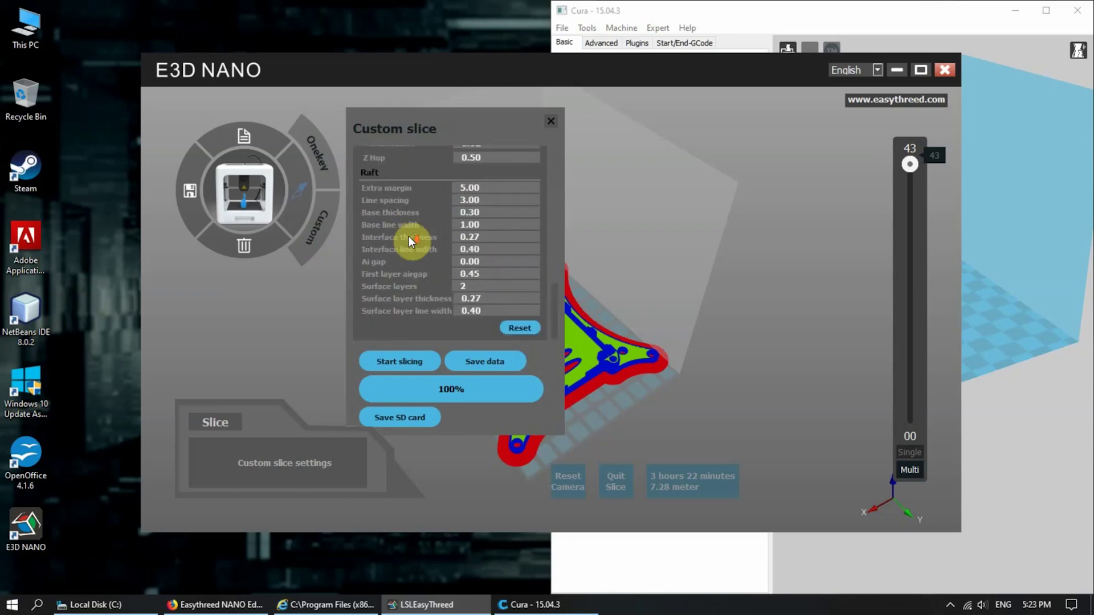
{"action": "scroll", "coordinate": [408, 236], "scroll_direction": "up", "scroll_amount": 10}
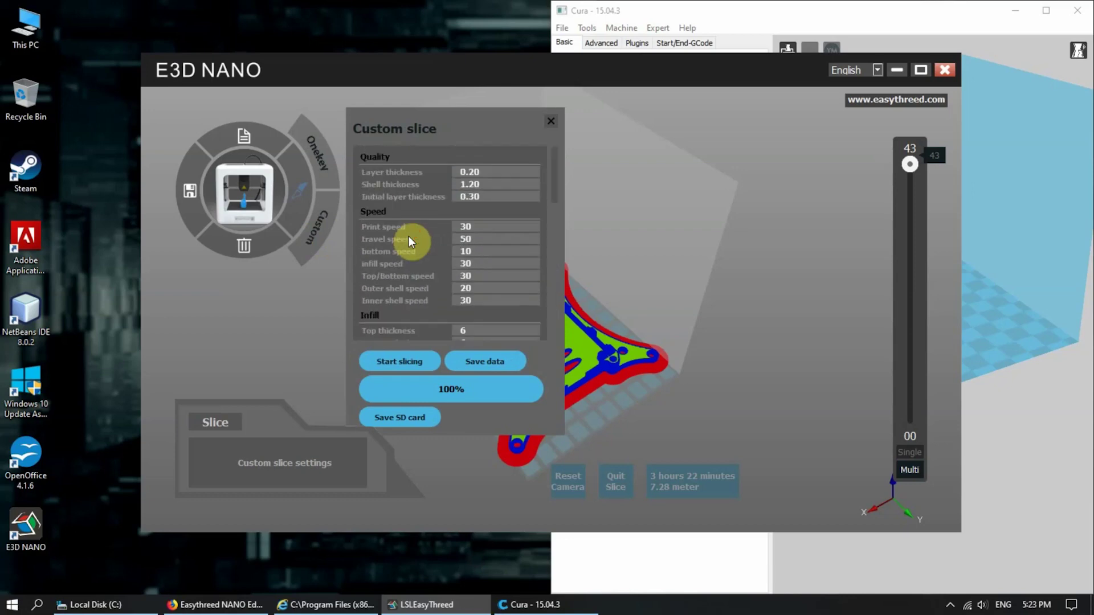
{"action": "left_click", "coordinate": [312, 162]}
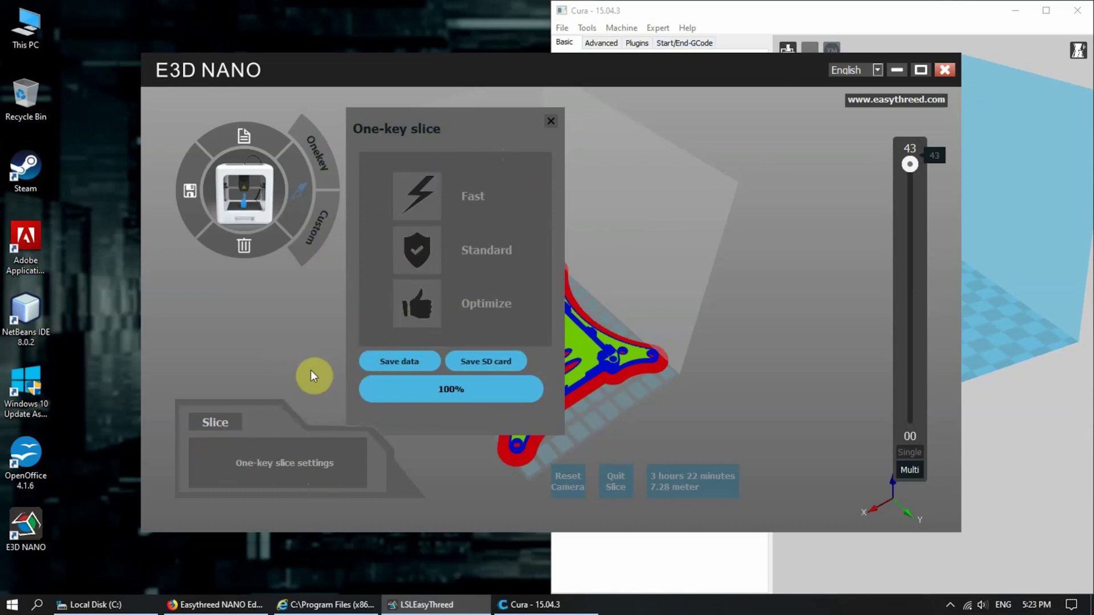
{"action": "left_click", "coordinate": [91, 605]}
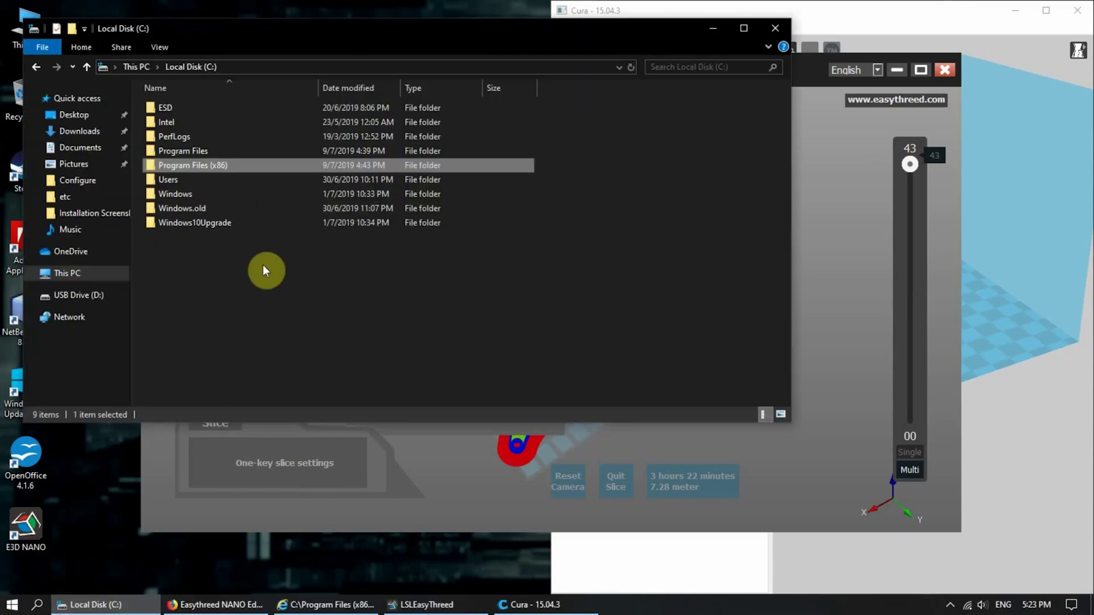
- Browse to Program Files (x86) > E3D NANO > Configure and open slice.xml in Internet Explorer
{"action": "double_click", "coordinate": [215, 165]}
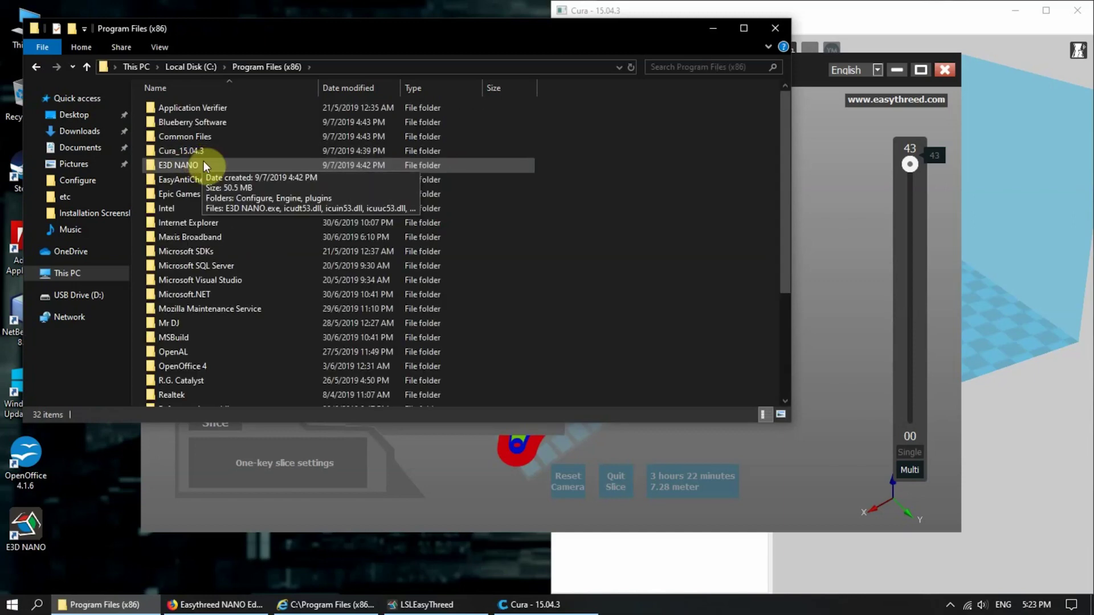
{"action": "double_click", "coordinate": [204, 163]}
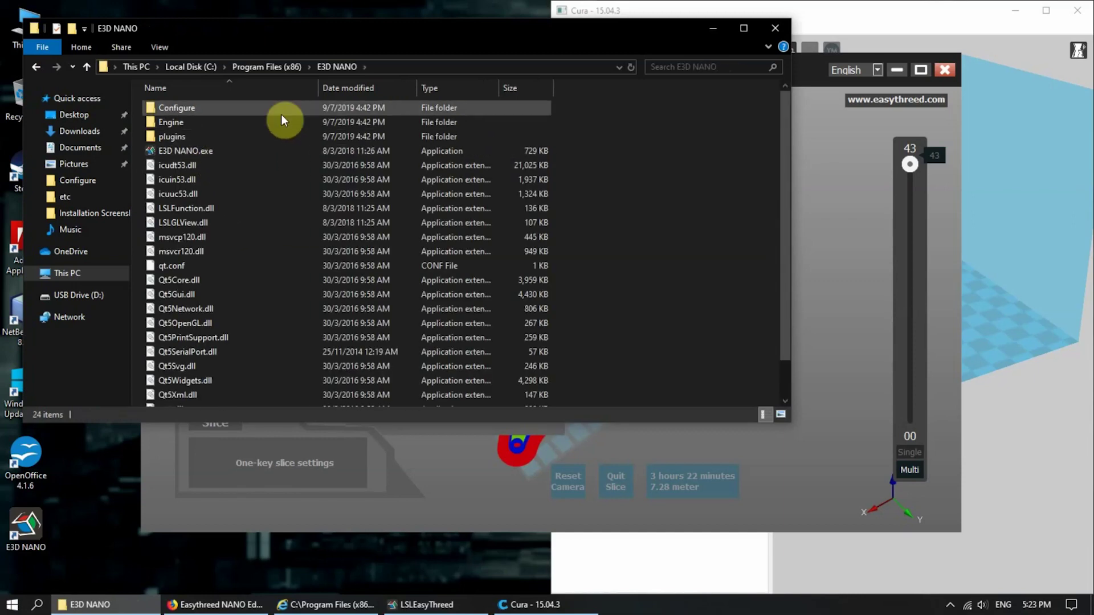
{"action": "double_click", "coordinate": [281, 113]}
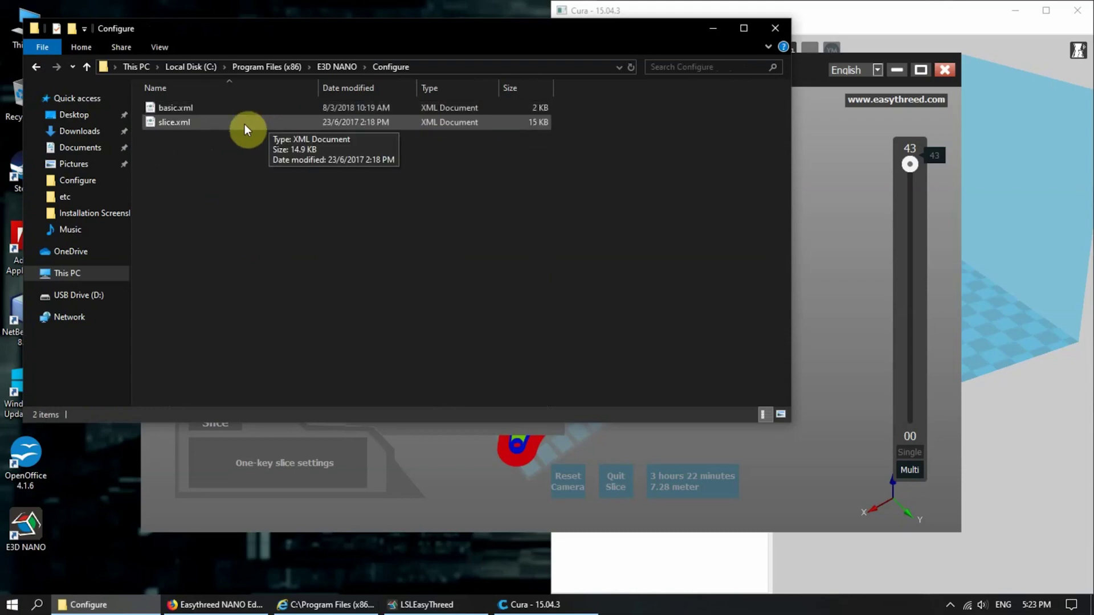
{"action": "double_click", "coordinate": [244, 124]}
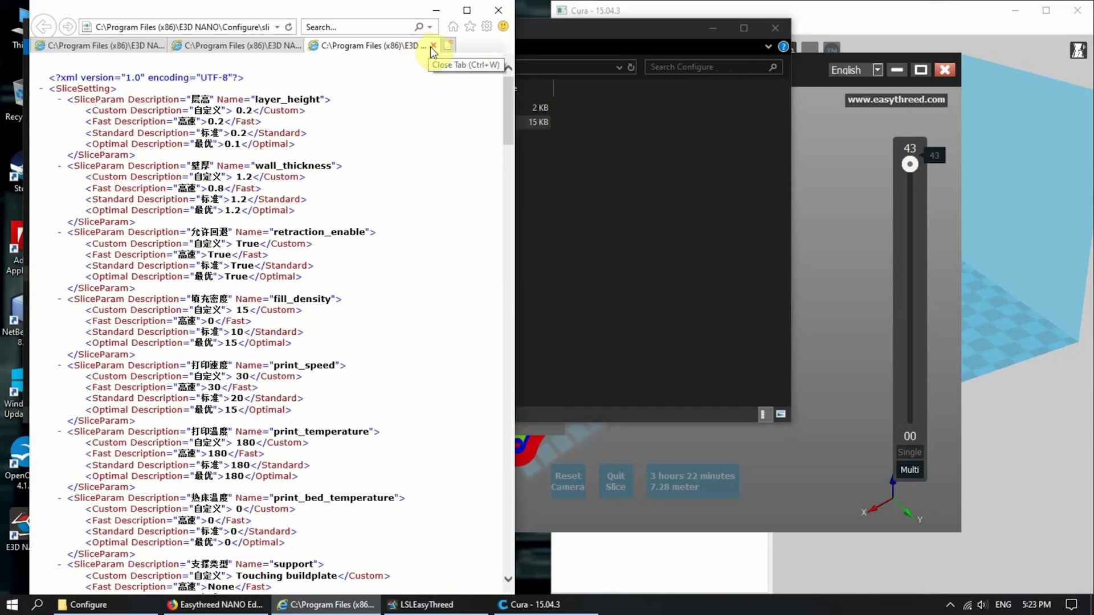
- Close the duplicate slice.xml tabs and collapse its retraction_enable entry
{"action": "left_click", "coordinate": [431, 46]}
{"action": "left_click", "coordinate": [431, 46]}
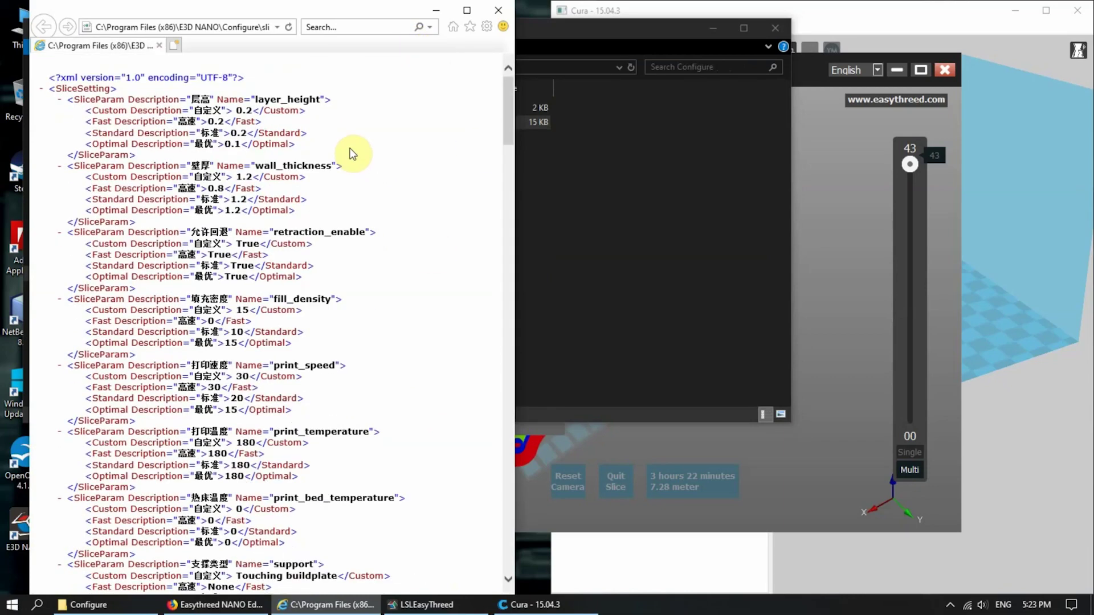
{"action": "right_click", "coordinate": [268, 129]}
{"action": "left_click", "coordinate": [410, 114]}
{"action": "left_click", "coordinate": [863, 311]}
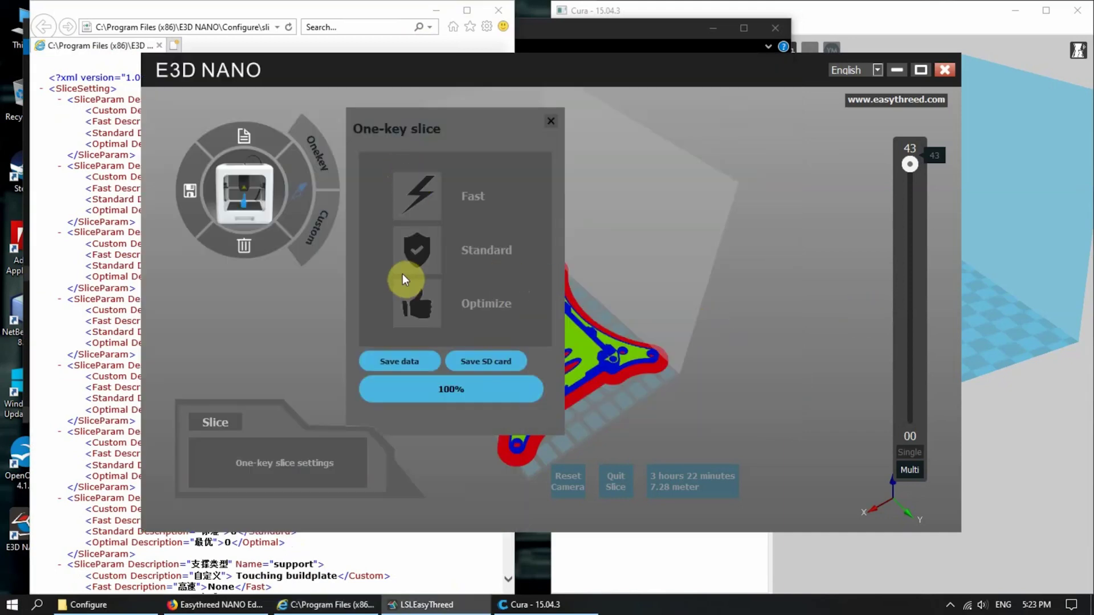
{"action": "left_click", "coordinate": [123, 231]}
{"action": "left_click", "coordinate": [123, 234]}
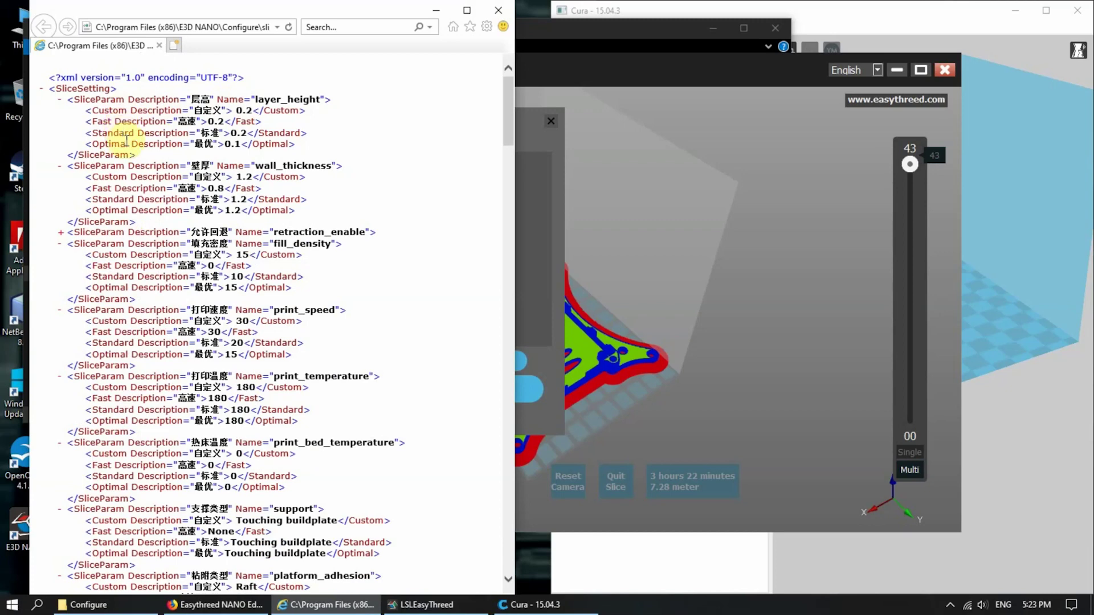
{"action": "left_click", "coordinate": [930, 17]}
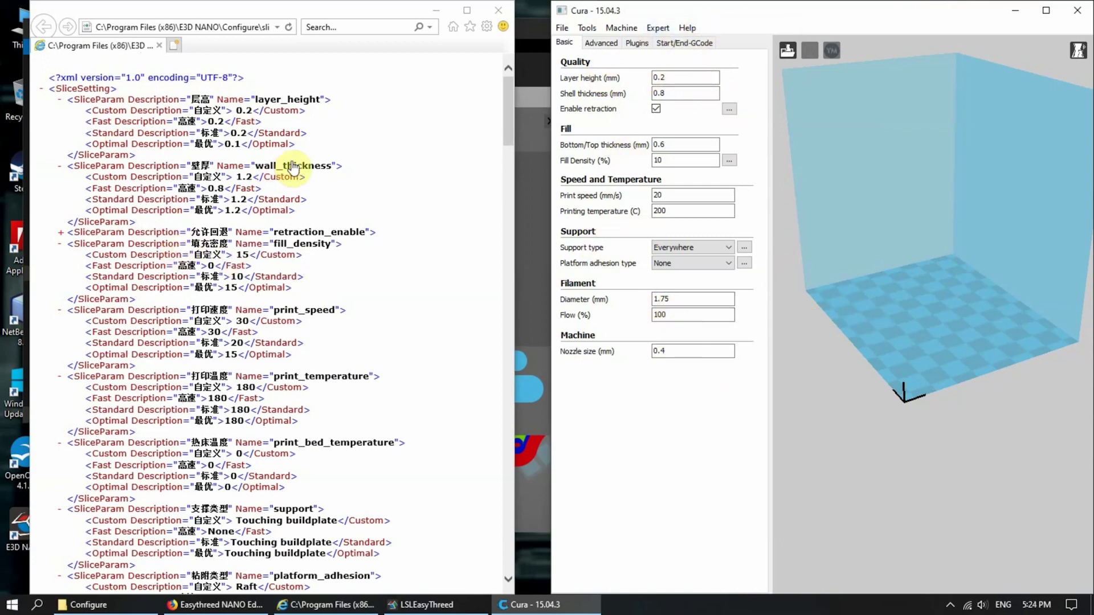
- Re-slice with E3D NANO's Standard preset and dock slice.xml on the left half of the screen
{"action": "left_click", "coordinate": [687, 74]}
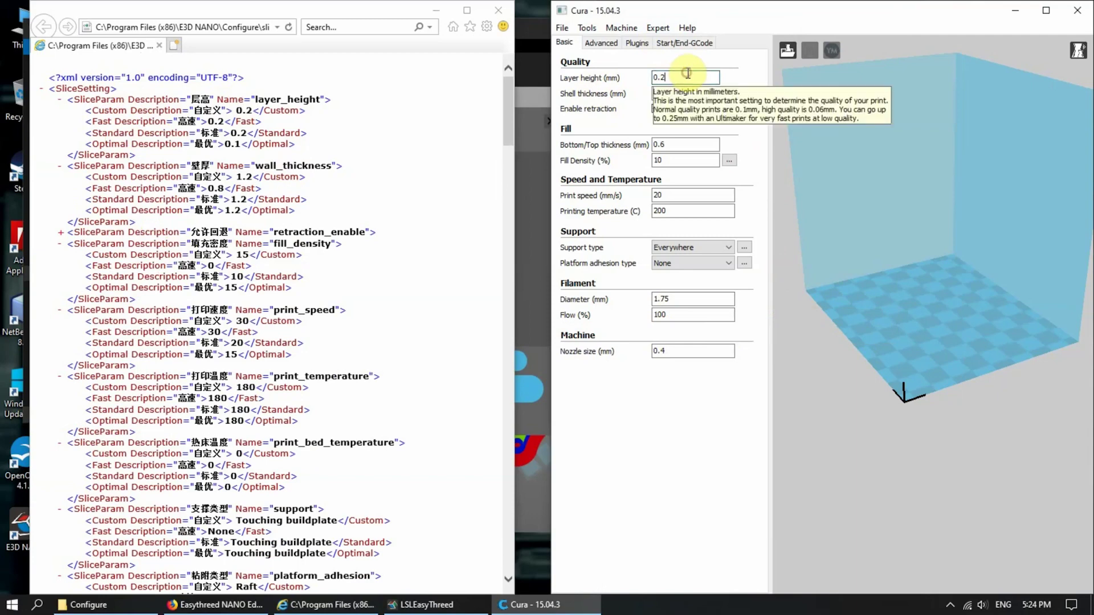
{"action": "left_click", "coordinate": [530, 219]}
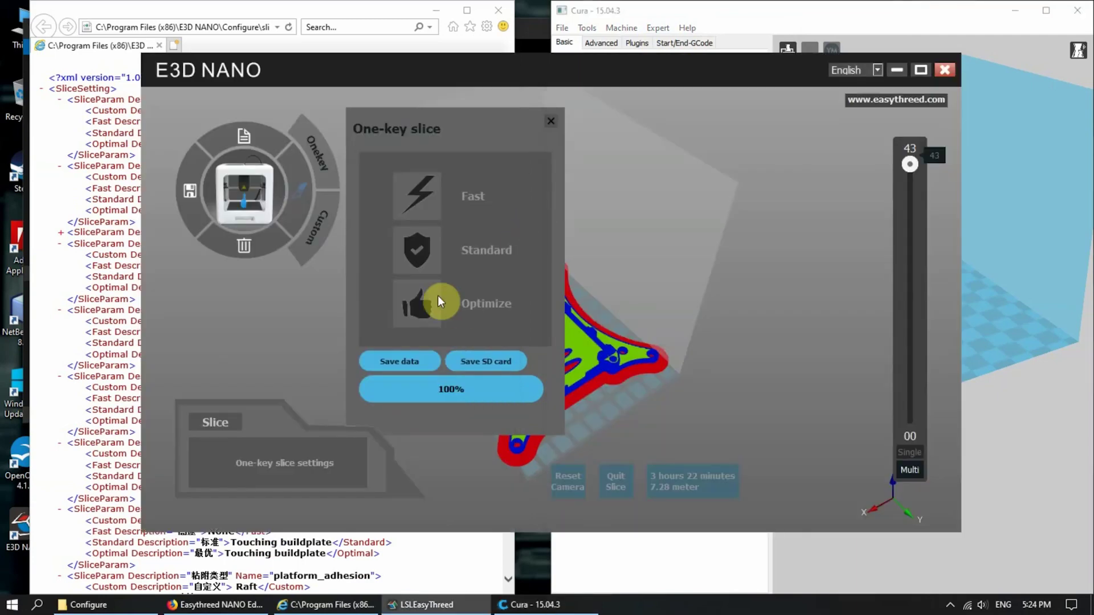
{"action": "left_click", "coordinate": [429, 253]}
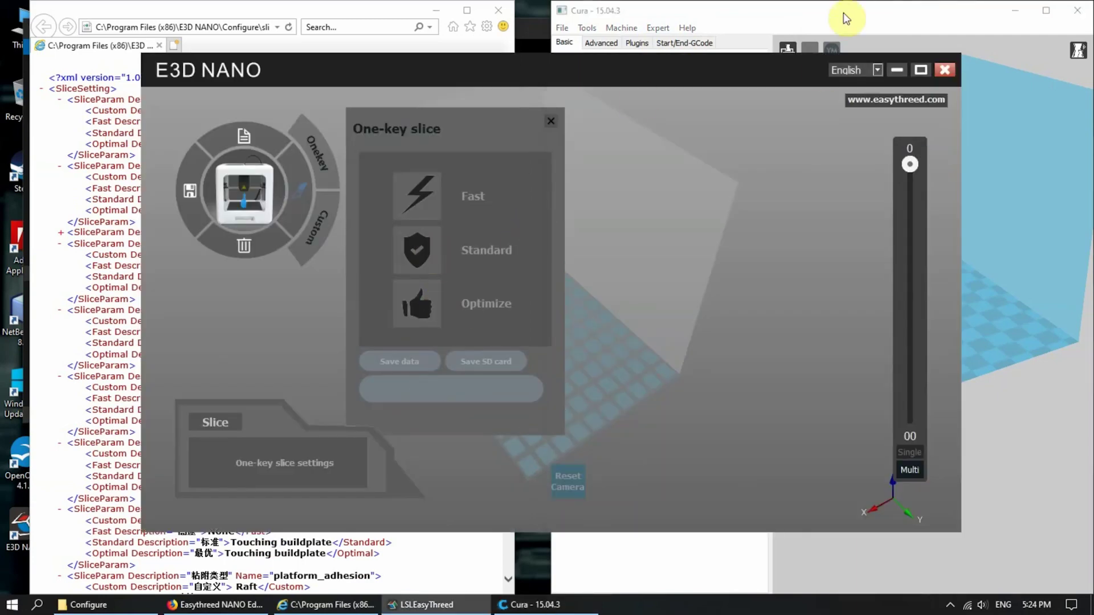
{"action": "left_click", "coordinate": [821, 13]}
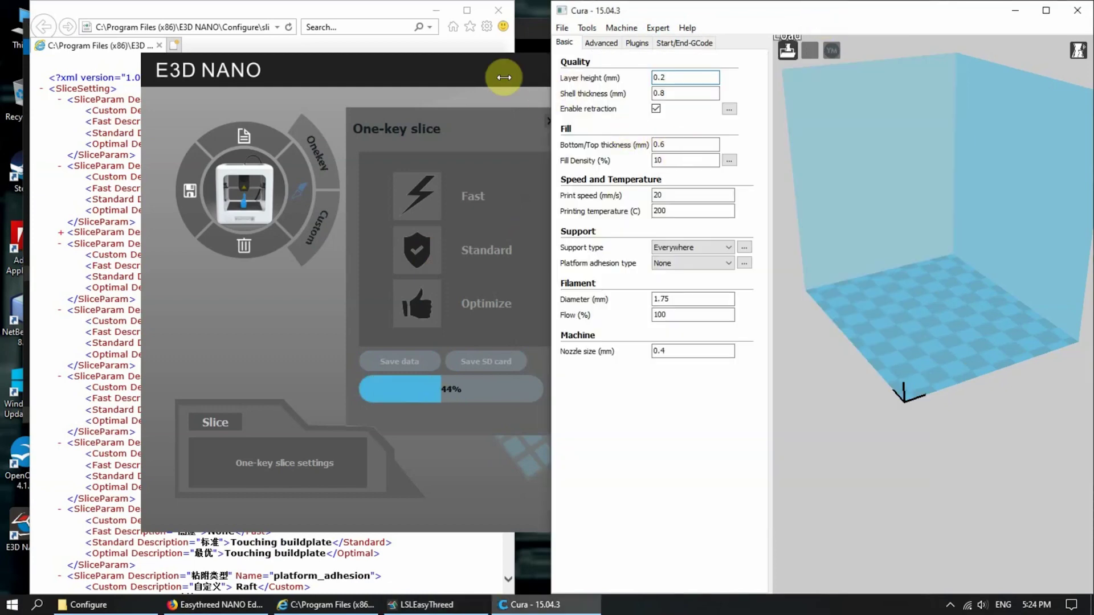
{"action": "left_click_drag", "start_coordinate": [391, 12], "coordinate": [6, 237]}
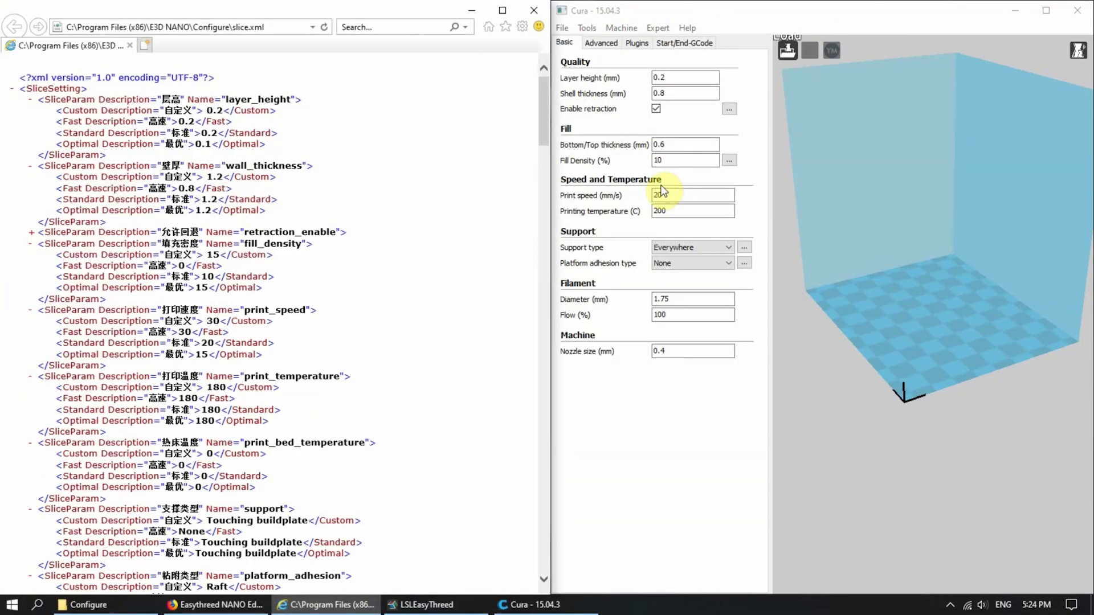
- Set Layer height to 0.2 mm and Shell thickness to 1.2 mm in Cura's Basic settings
{"action": "left_click", "coordinate": [681, 77]}
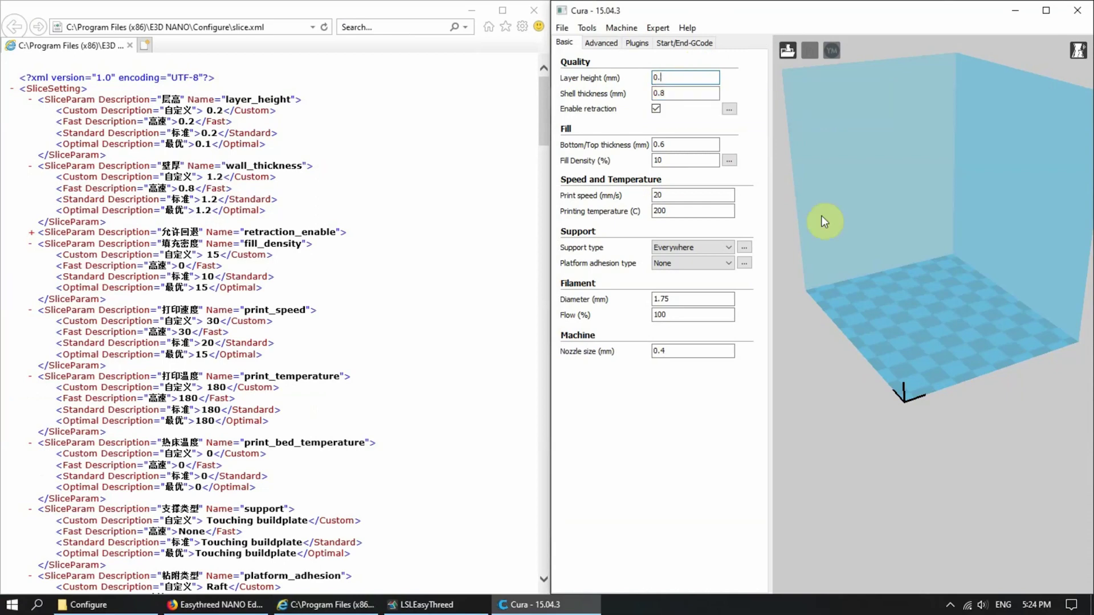
{"action": "key", "text": "BackSpace"}
{"action": "key", "text": "BackSpace"}
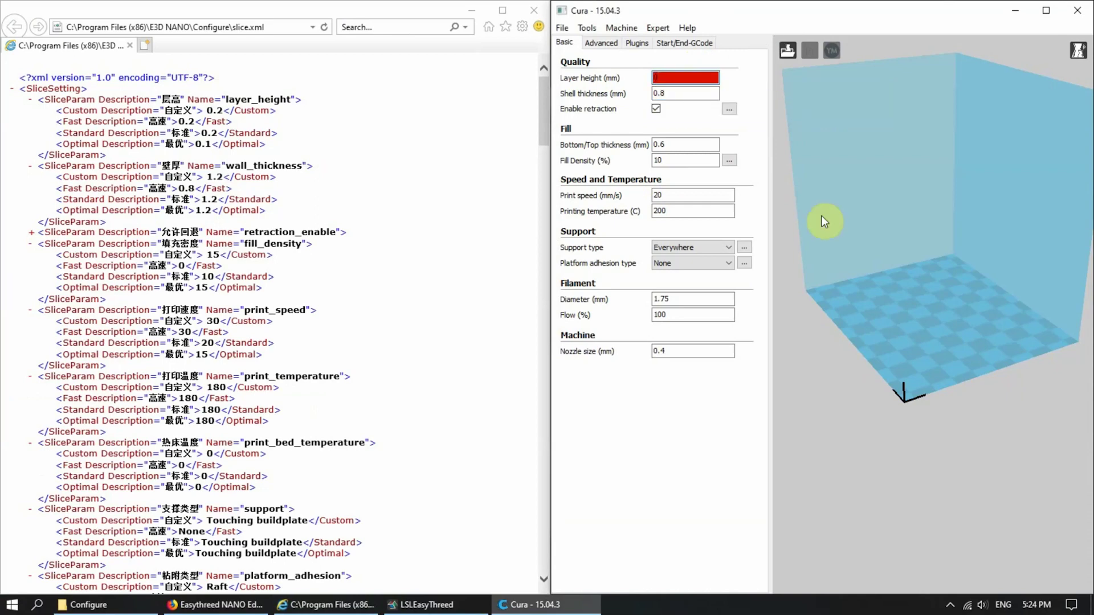
{"action": "type", "text": "0.2"}
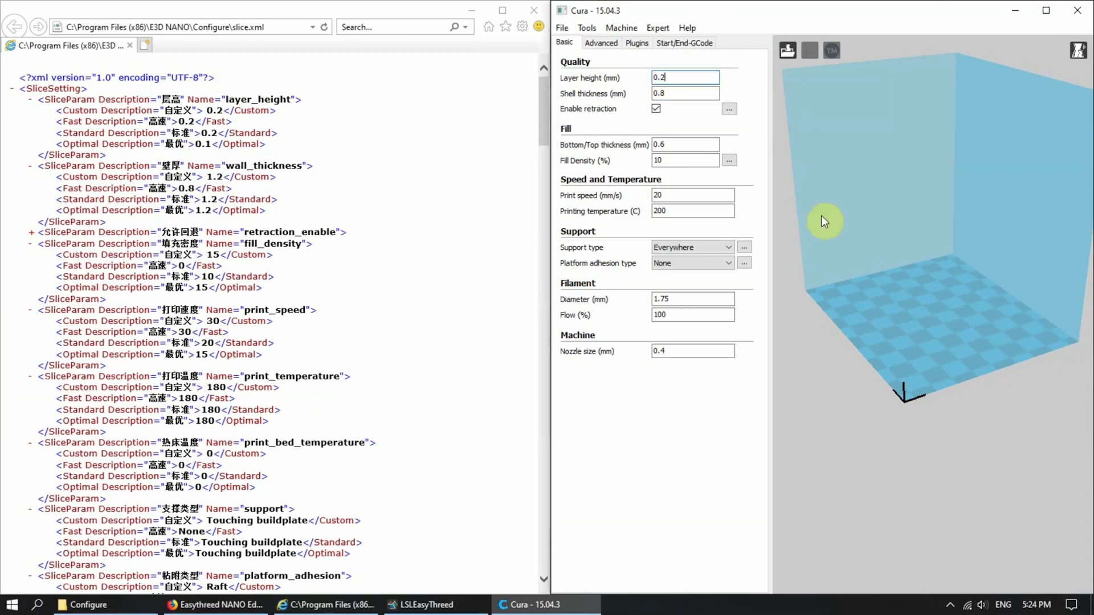
{"action": "left_click", "coordinate": [700, 91]}
{"action": "key", "text": "BackSpace"}
{"action": "key", "text": "BackSpace"}
{"action": "key", "text": "BackSpace"}
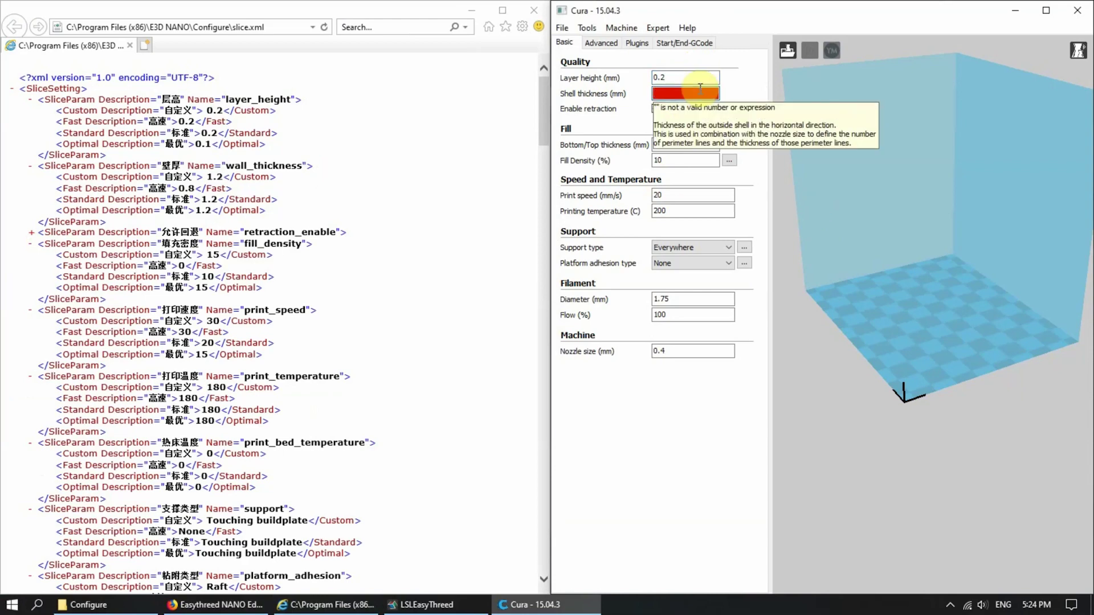
{"action": "type", "text": "1.2"}
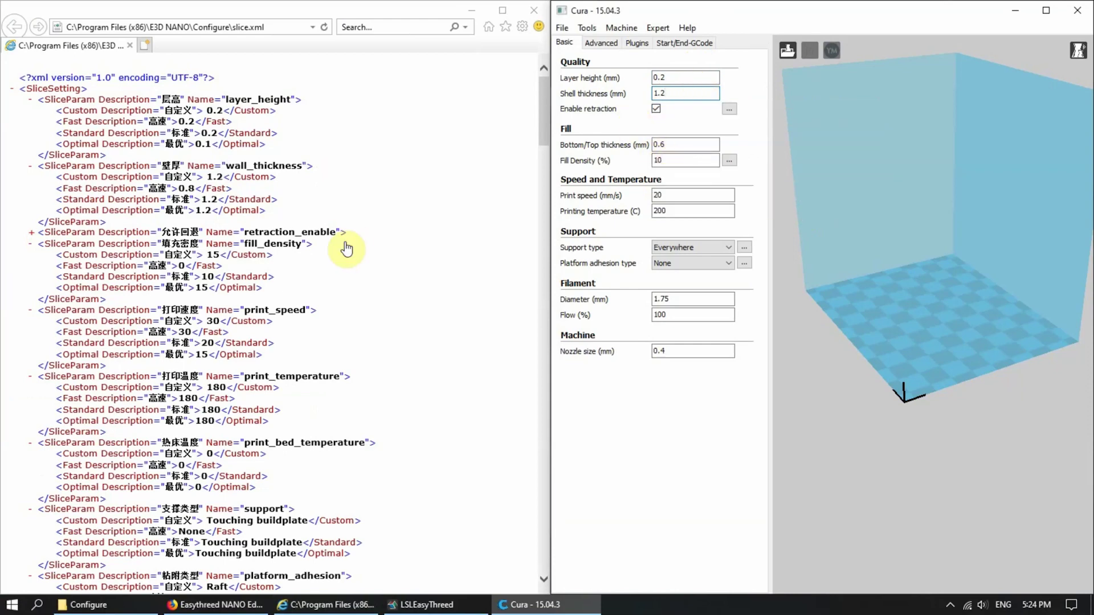
{"action": "scroll", "coordinate": [346, 249], "scroll_direction": "down", "scroll_amount": 5}
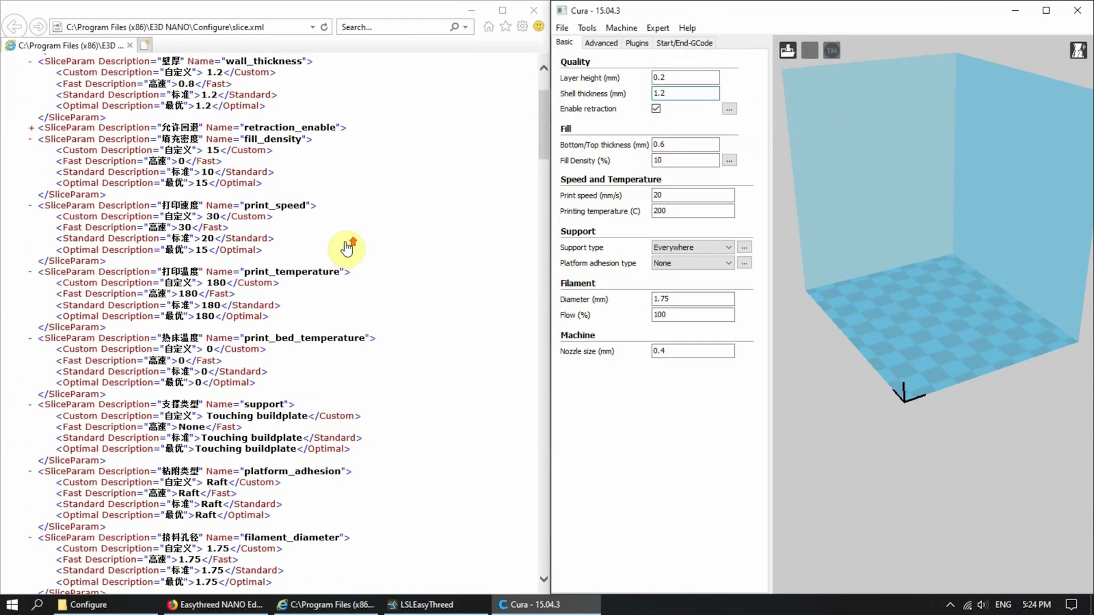
{"action": "scroll", "coordinate": [346, 249], "scroll_direction": "down", "scroll_amount": 4}
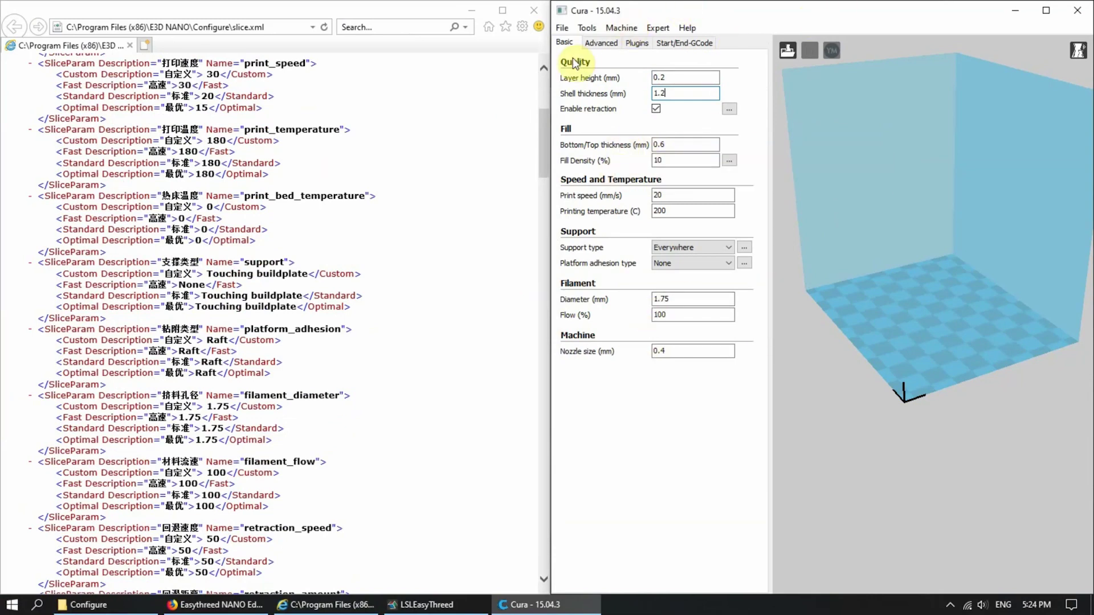
- Open Cura's Advanced tab and scroll through slice.xml to compare retraction and layer values
{"action": "left_click", "coordinate": [594, 47]}
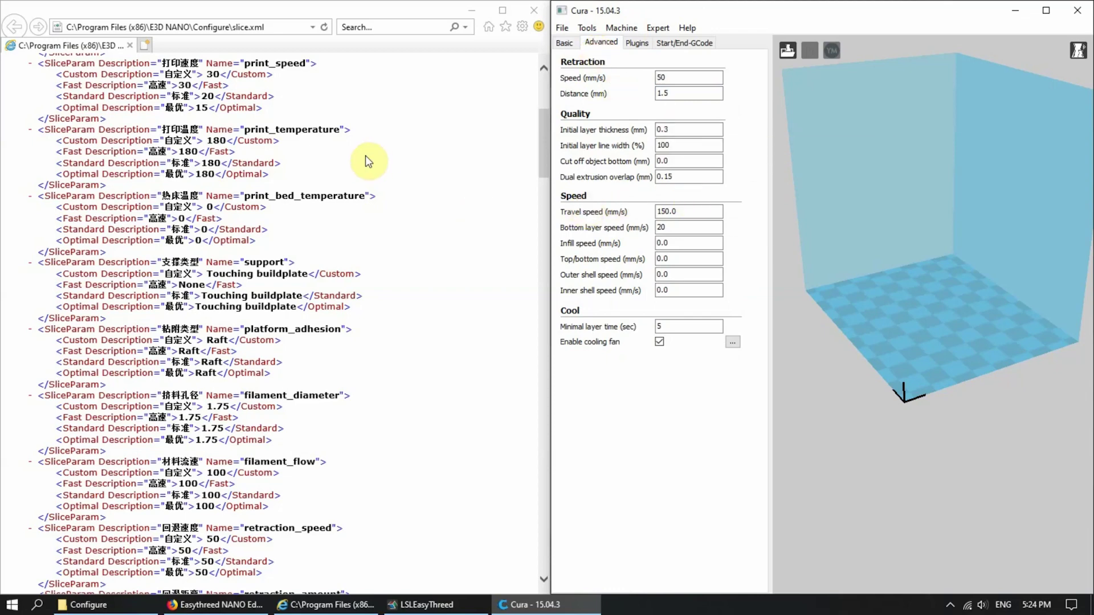
{"action": "scroll", "coordinate": [364, 166], "scroll_direction": "down", "scroll_amount": 3}
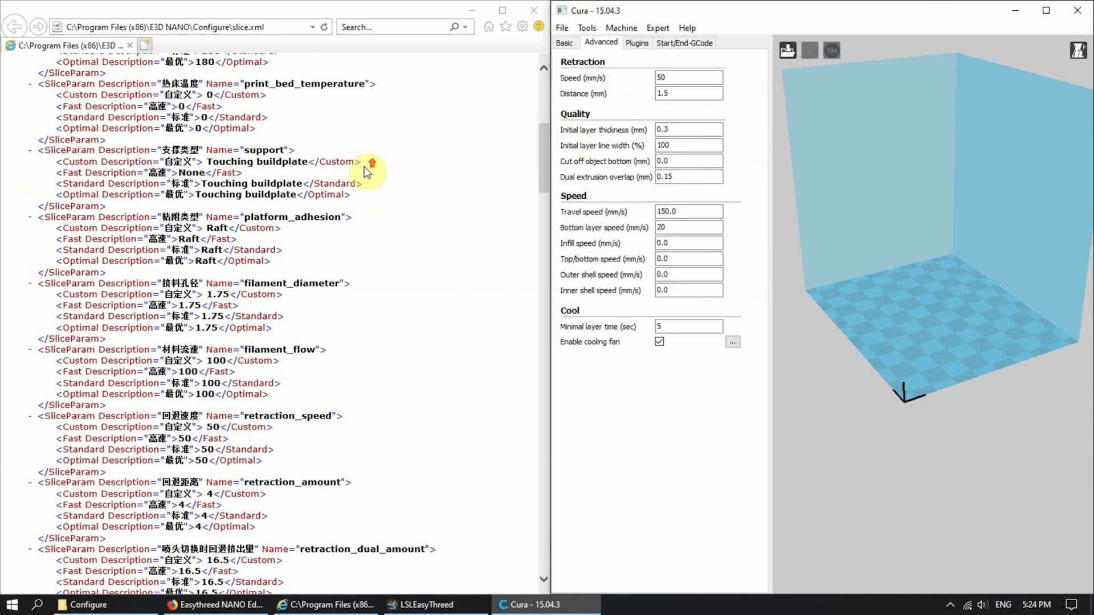
{"action": "scroll", "coordinate": [364, 166], "scroll_direction": "down", "scroll_amount": 1}
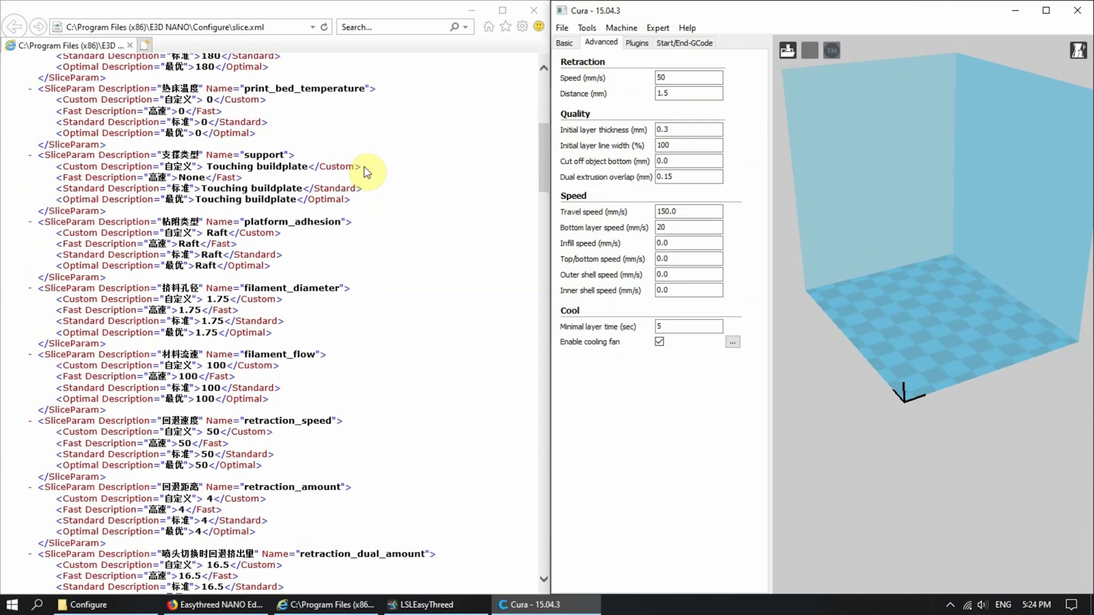
{"action": "scroll", "coordinate": [364, 167], "scroll_direction": "down", "scroll_amount": 3}
{"action": "scroll", "coordinate": [364, 166], "scroll_direction": "down", "scroll_amount": 18}
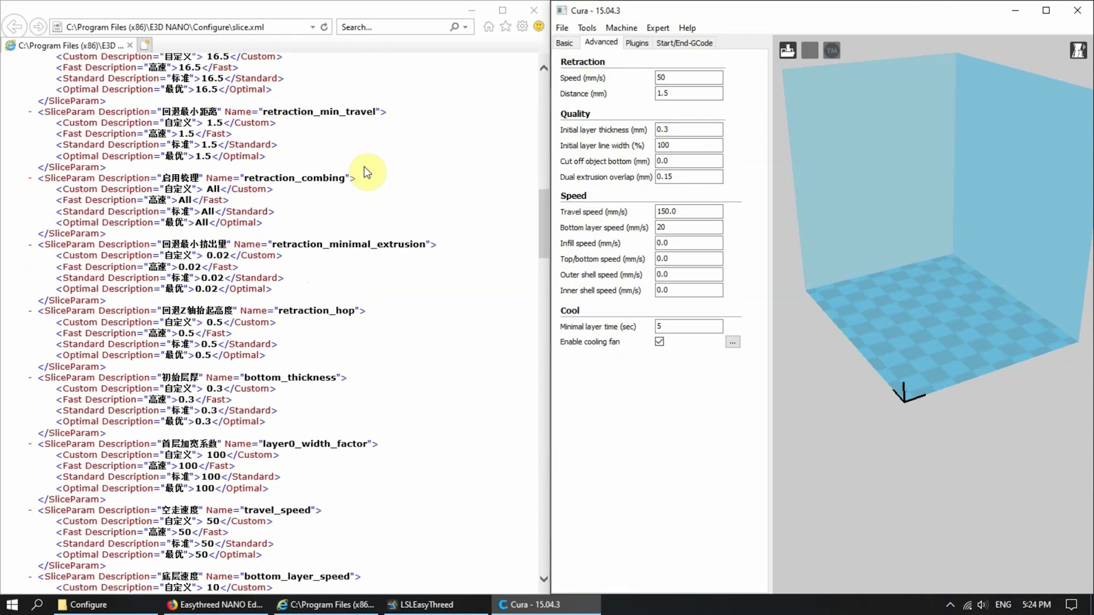
{"action": "scroll", "coordinate": [364, 167], "scroll_direction": "down", "scroll_amount": 4}
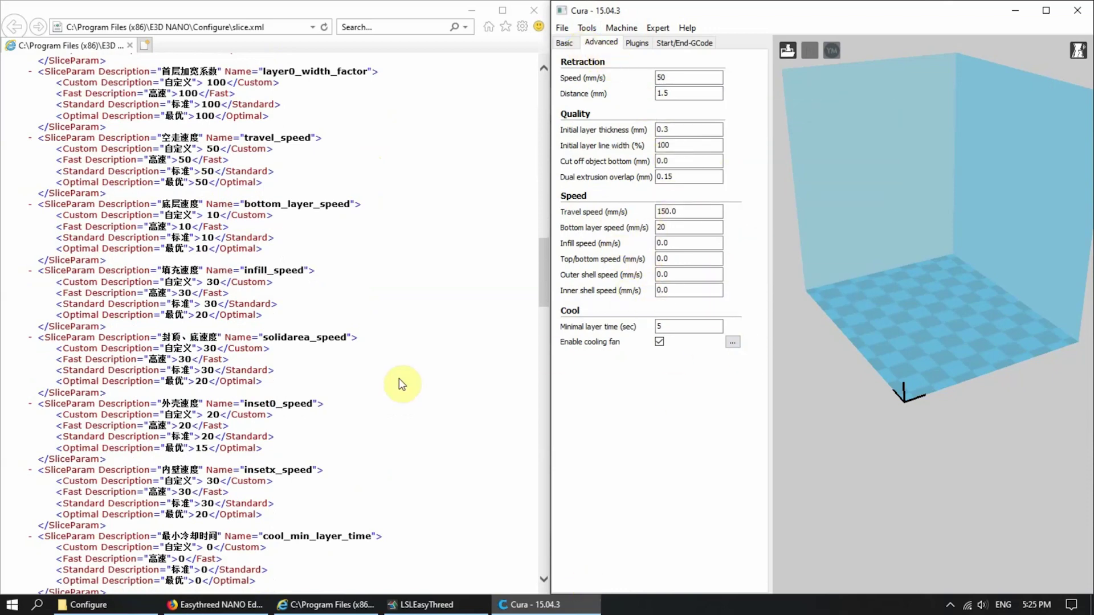
{"action": "scroll", "coordinate": [399, 378], "scroll_direction": "down", "scroll_amount": 7}
{"action": "scroll", "coordinate": [400, 380], "scroll_direction": "down", "scroll_amount": 14}
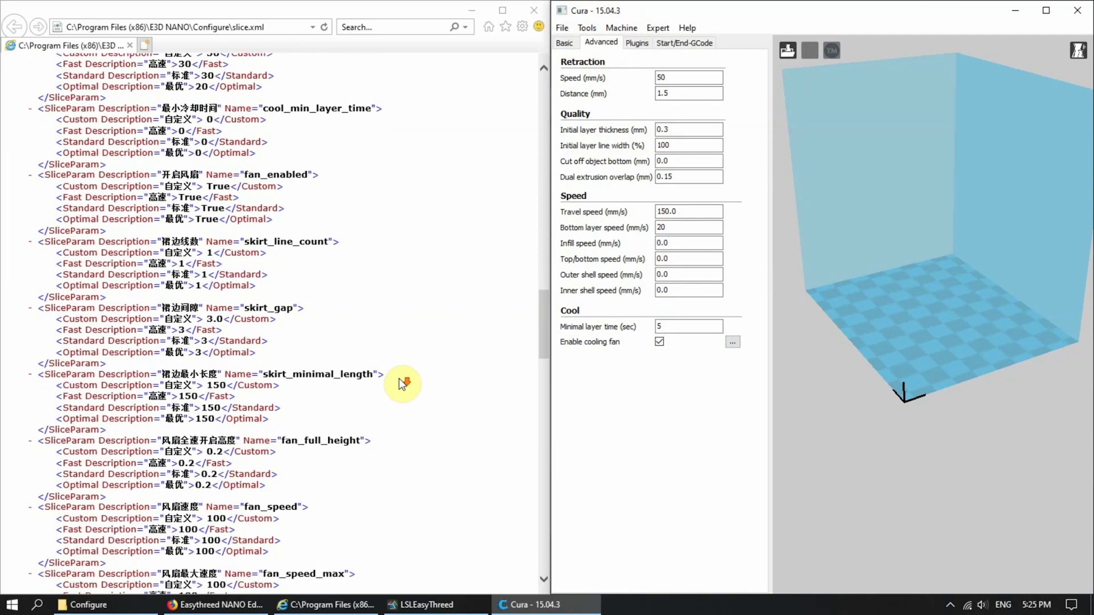
{"action": "scroll", "coordinate": [398, 379], "scroll_direction": "down", "scroll_amount": 15}
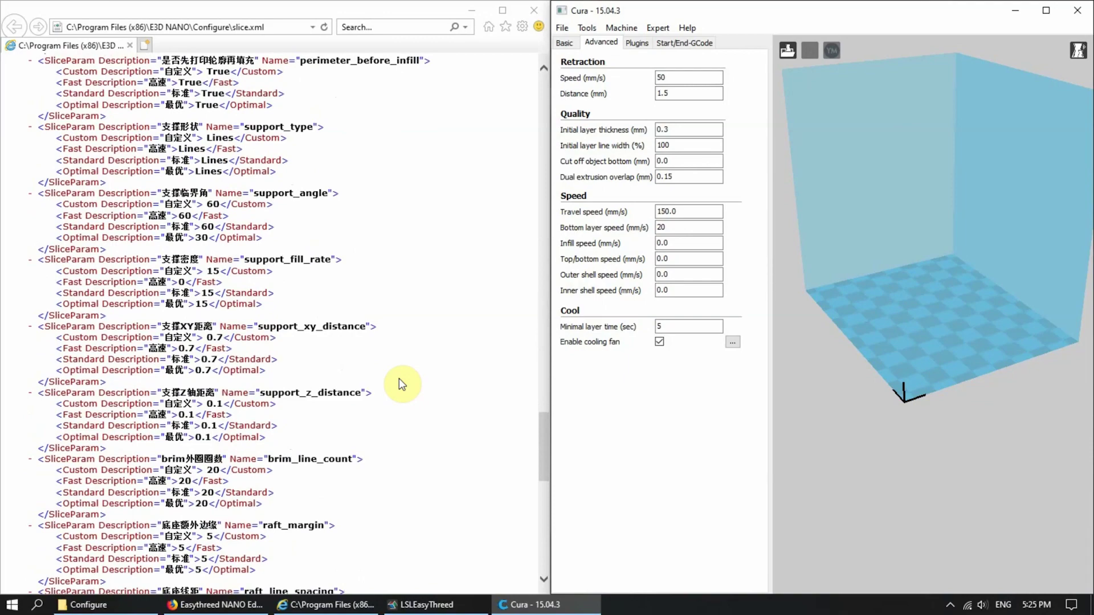
{"action": "scroll", "coordinate": [398, 378], "scroll_direction": "down", "scroll_amount": 17}
{"action": "scroll", "coordinate": [399, 378], "scroll_direction": "up", "scroll_amount": 20}
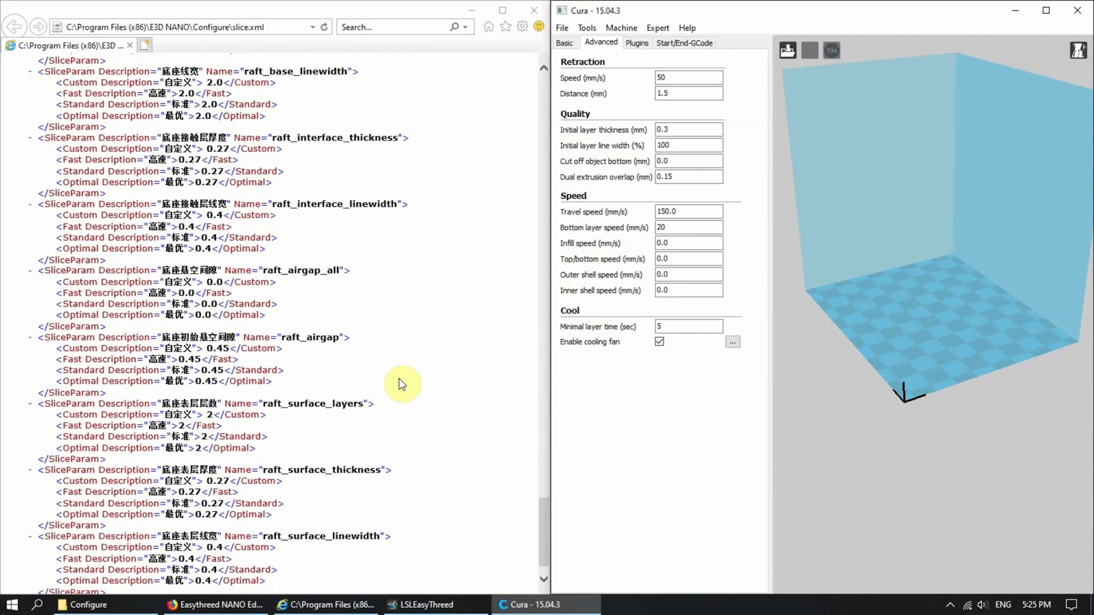
{"action": "scroll", "coordinate": [399, 378], "scroll_direction": "up", "scroll_amount": 20}
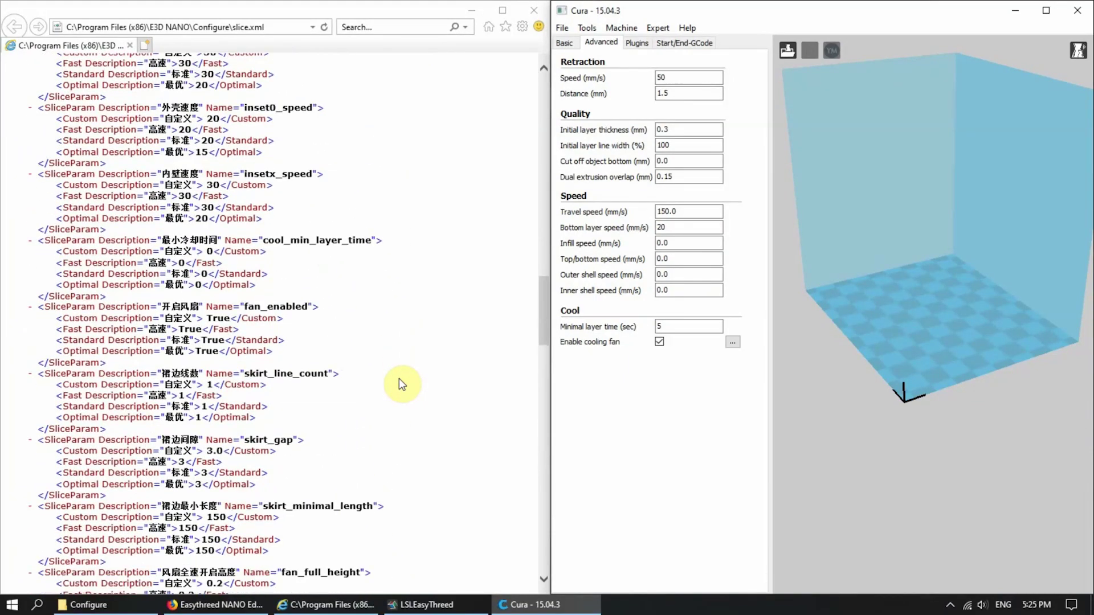
{"action": "scroll", "coordinate": [399, 378], "scroll_direction": "up", "scroll_amount": 13}
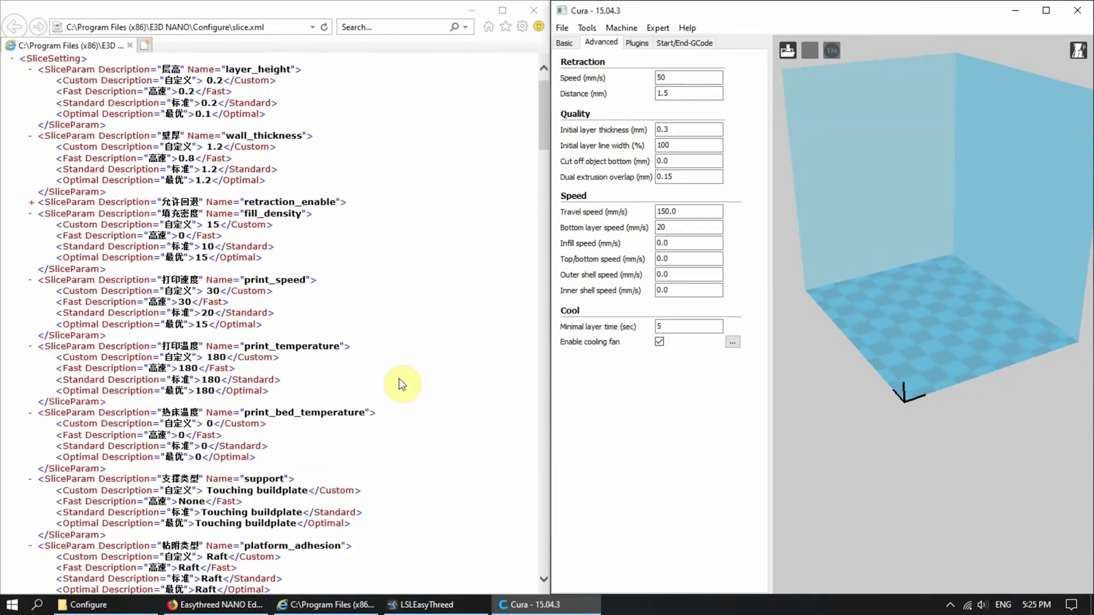
{"action": "scroll", "coordinate": [399, 379], "scroll_direction": "up", "scroll_amount": 1}
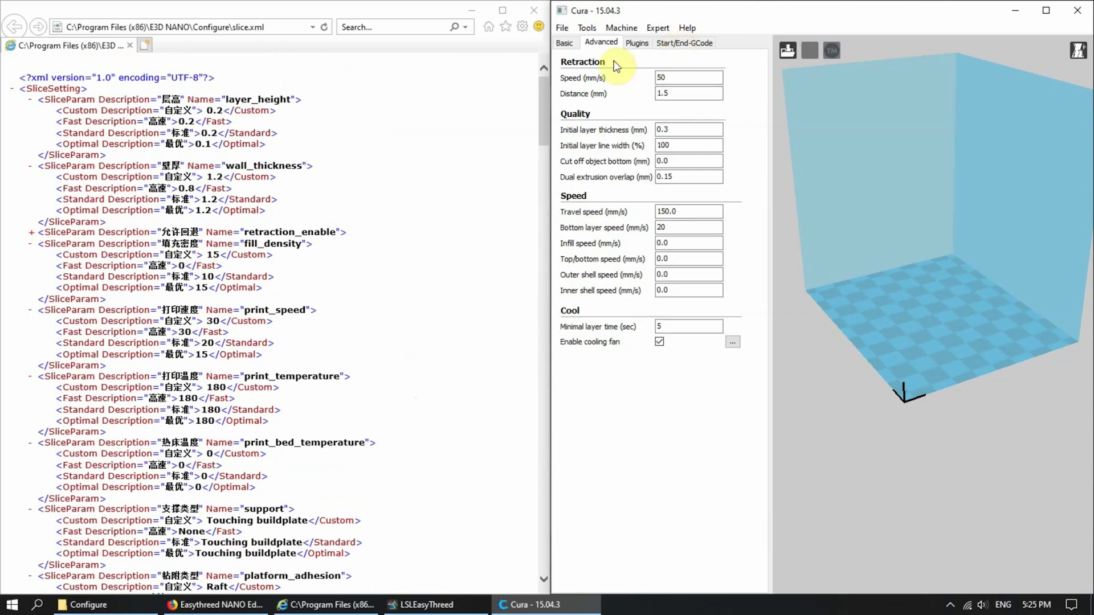
- Return to Cura's Basic settings and expand retraction_enable in slice.xml to show True for every preset
{"action": "left_click", "coordinate": [565, 43]}
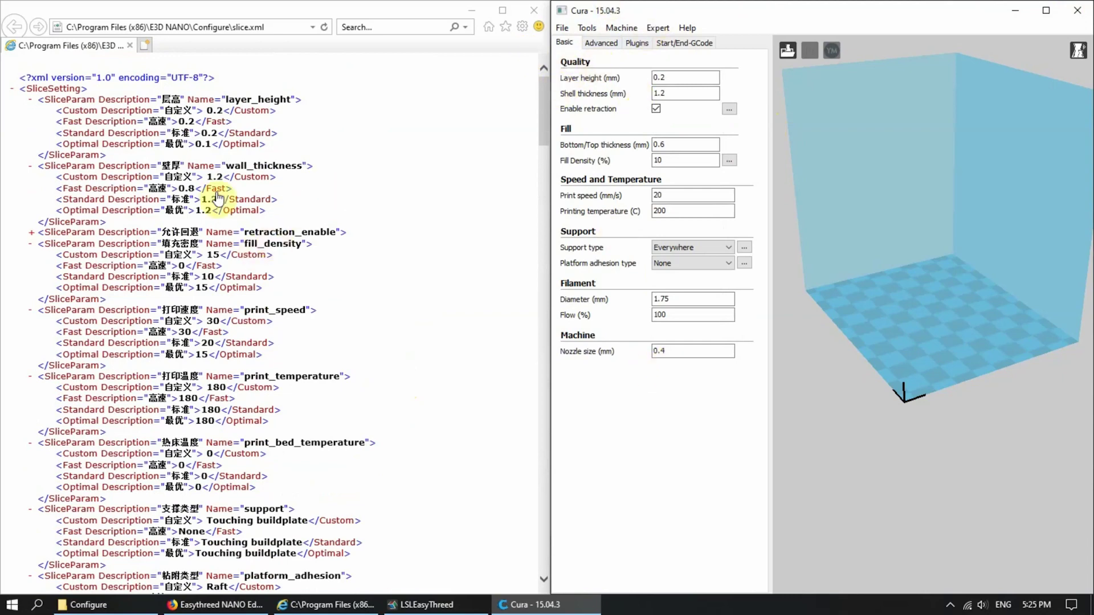
{"action": "left_click", "coordinate": [30, 232]}
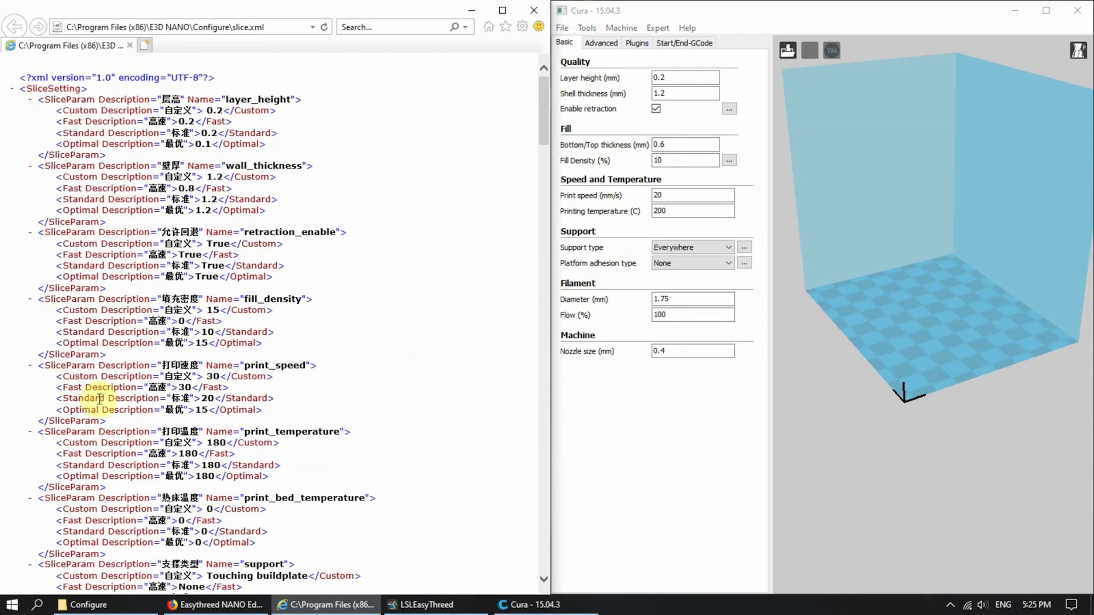